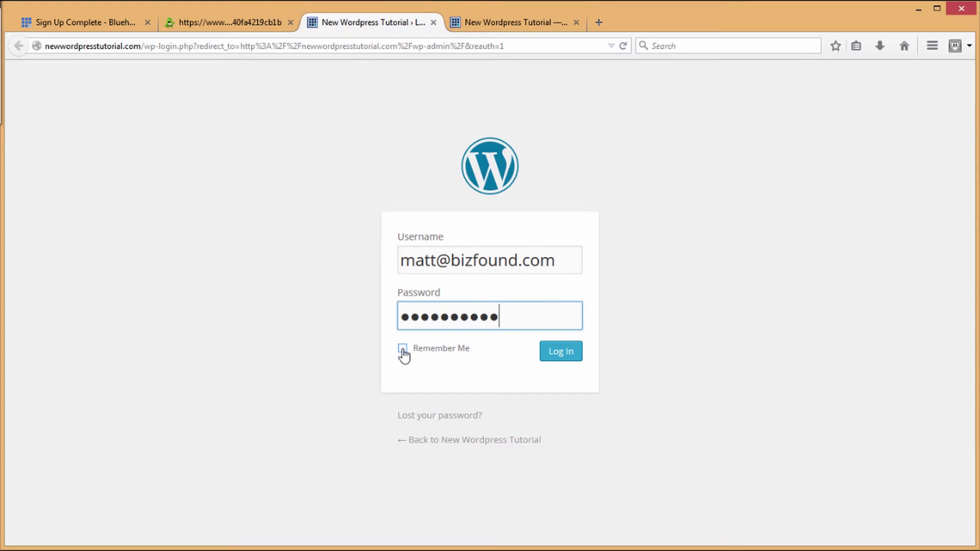
Step: Log in to the WordPress dashboard and dismiss the browser's offer to remember the password
left_click(570, 364)
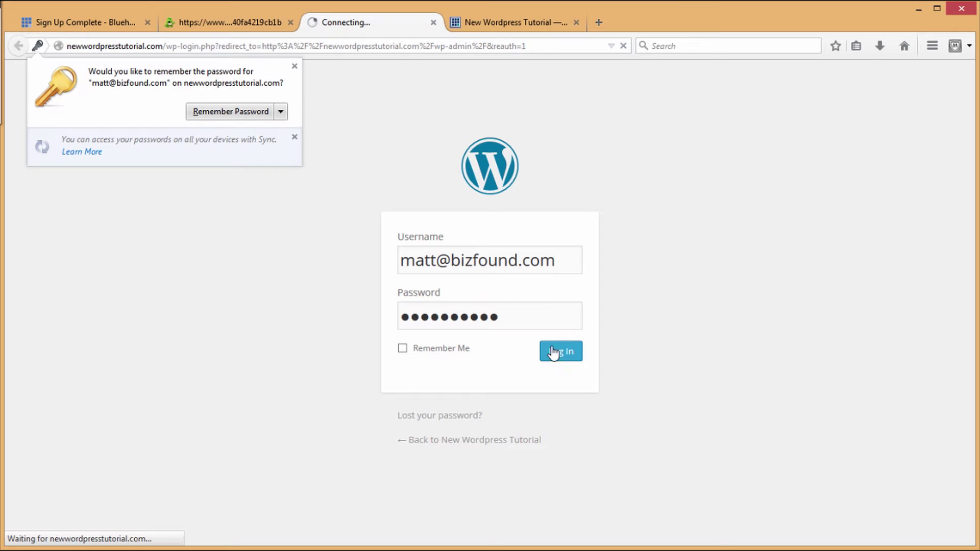
left_click(294, 68)
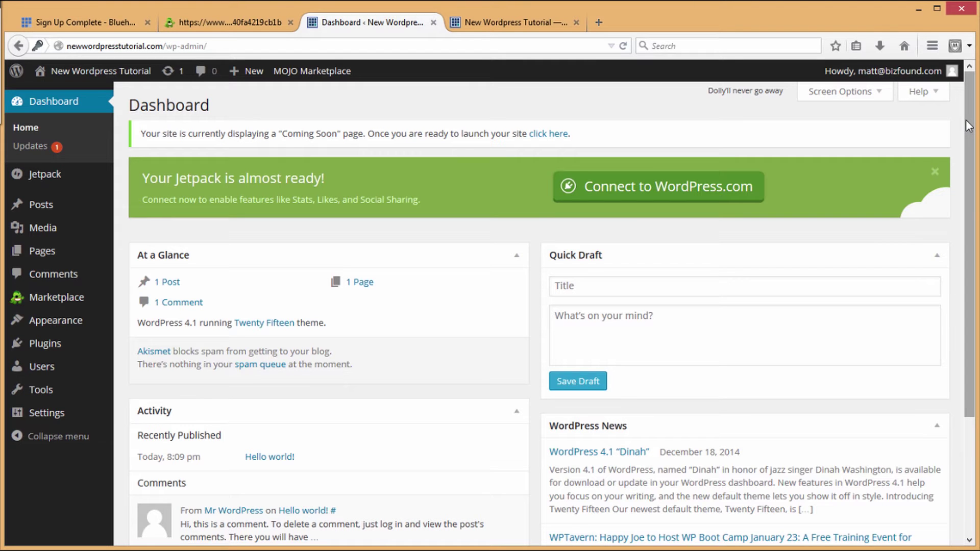
mouse_move(967, 125)
left_mouse_down()
mouse_move(958, 233)
mouse_move(961, 114)
left_mouse_up()
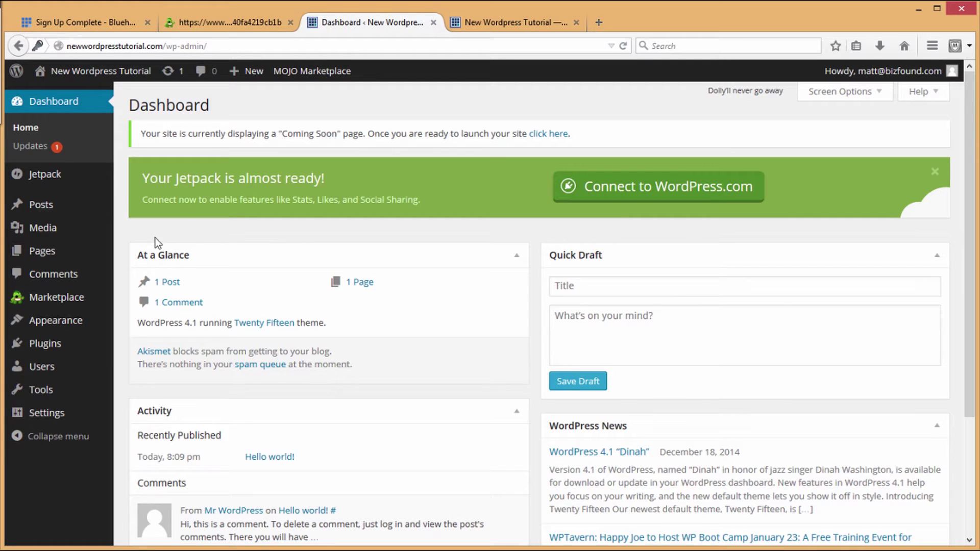
mouse_move(284, 81)
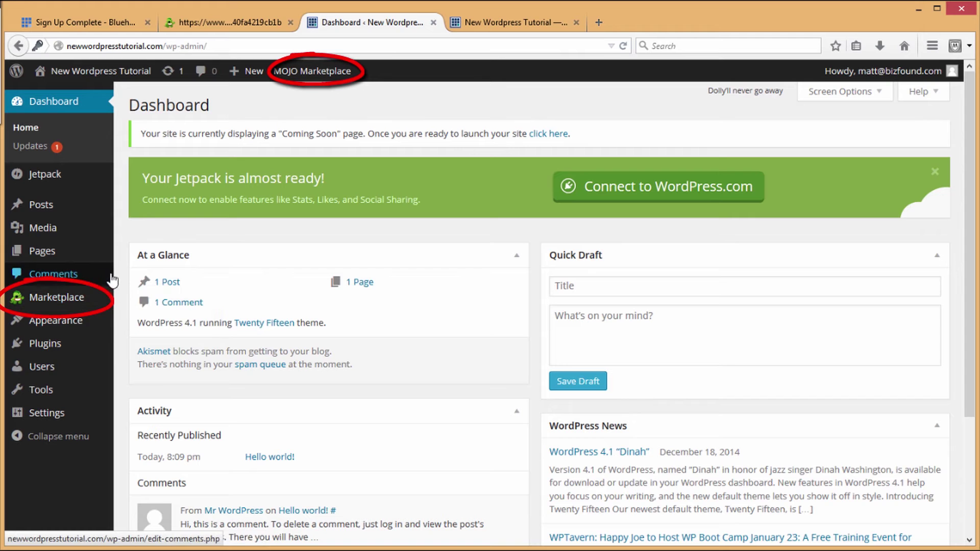
Step: Deactivate the Hello Dolly, Jetpack by WordPress.com and MOJO Marketplace plugins with one bulk action
left_click(41, 349)
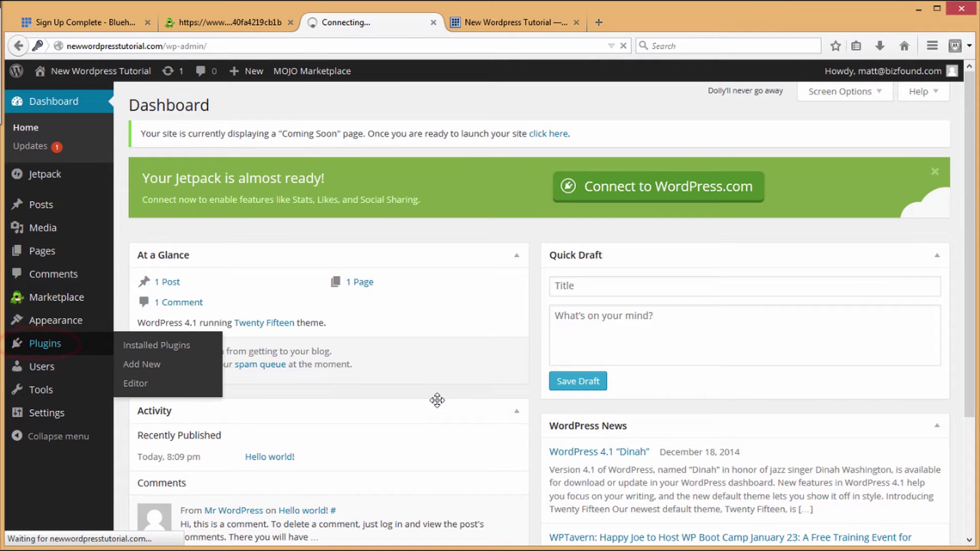
scroll(313, 314, "down", 3)
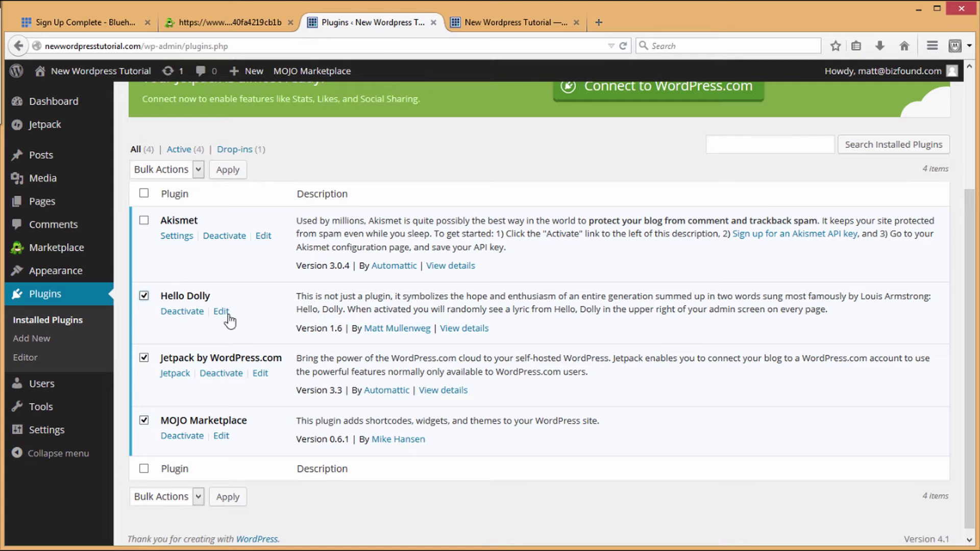
scroll(646, 411, "up", 3)
left_click(199, 497)
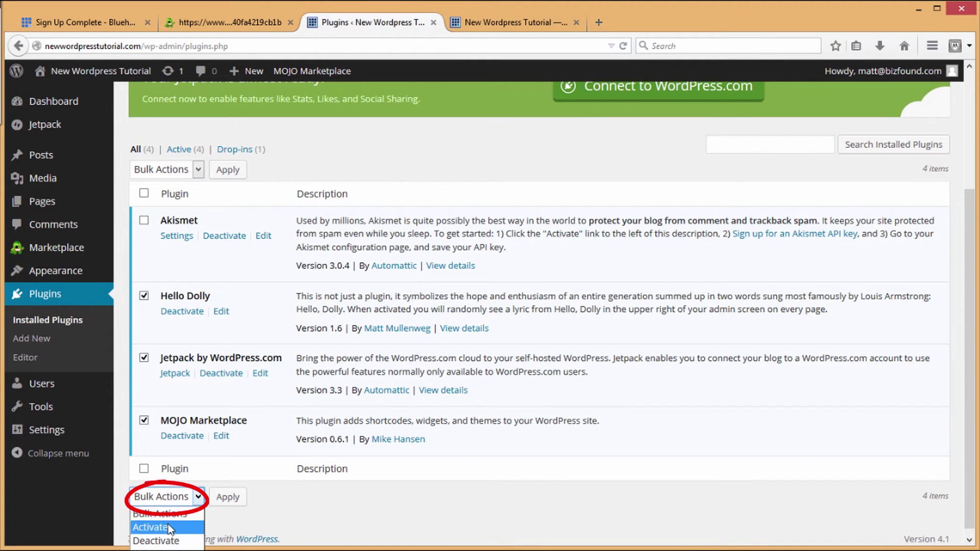
left_click(159, 541)
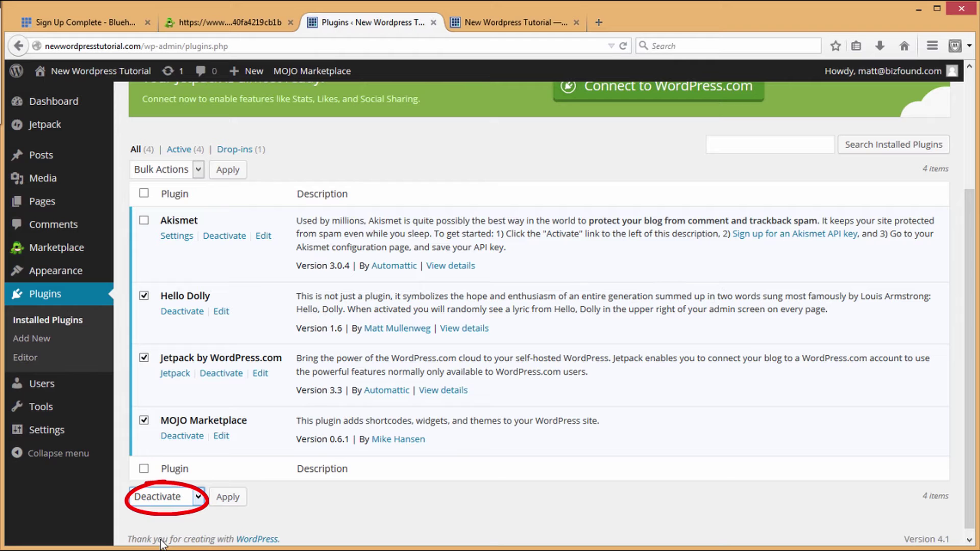
left_click(229, 498)
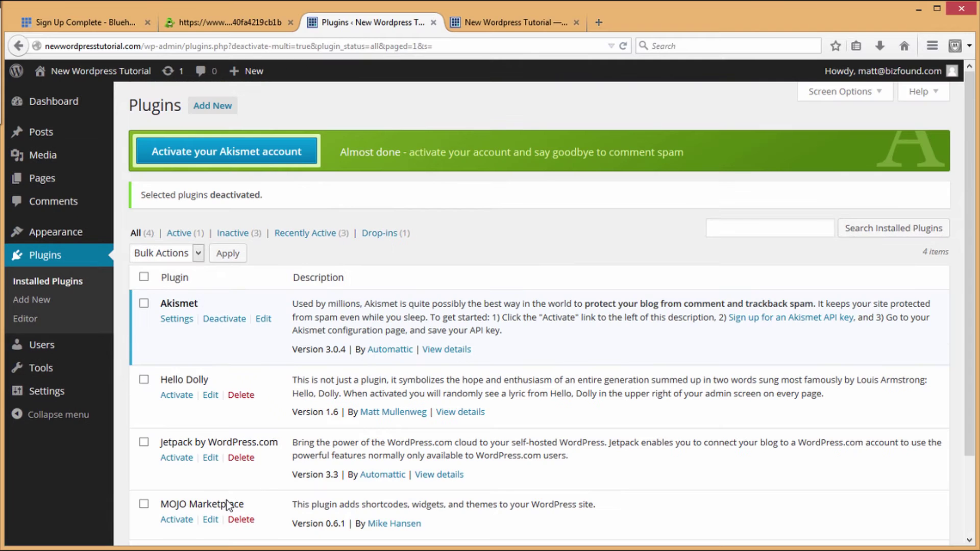
Step: Bulk delete the Hello Dolly, Jetpack by WordPress.com and MOJO Marketplace plugins, including their files and data
scroll(255, 329, "down", 3)
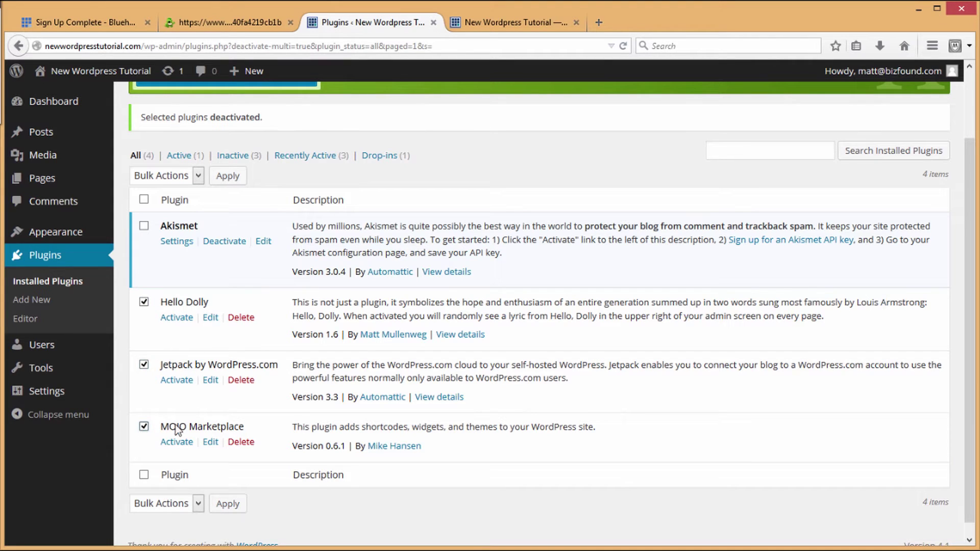
left_click(198, 503)
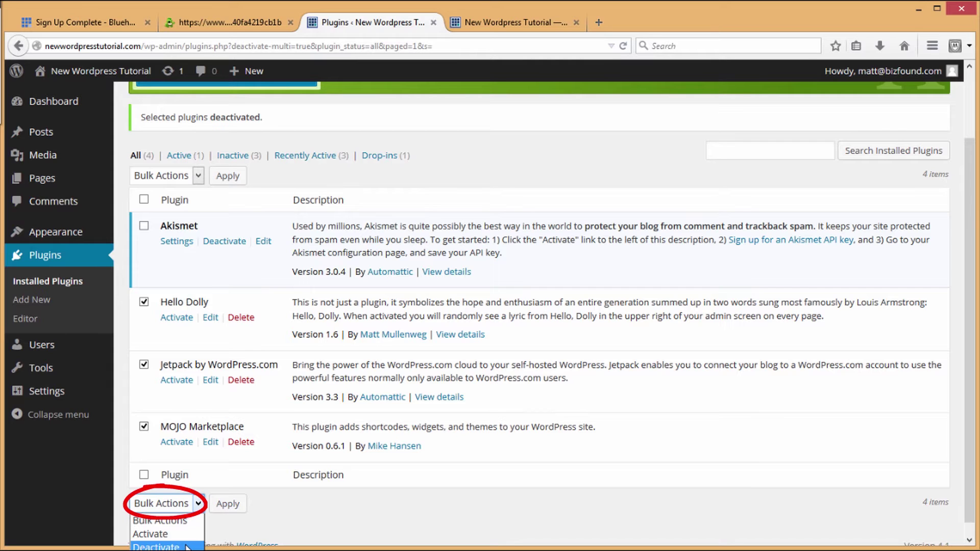
left_click(169, 550)
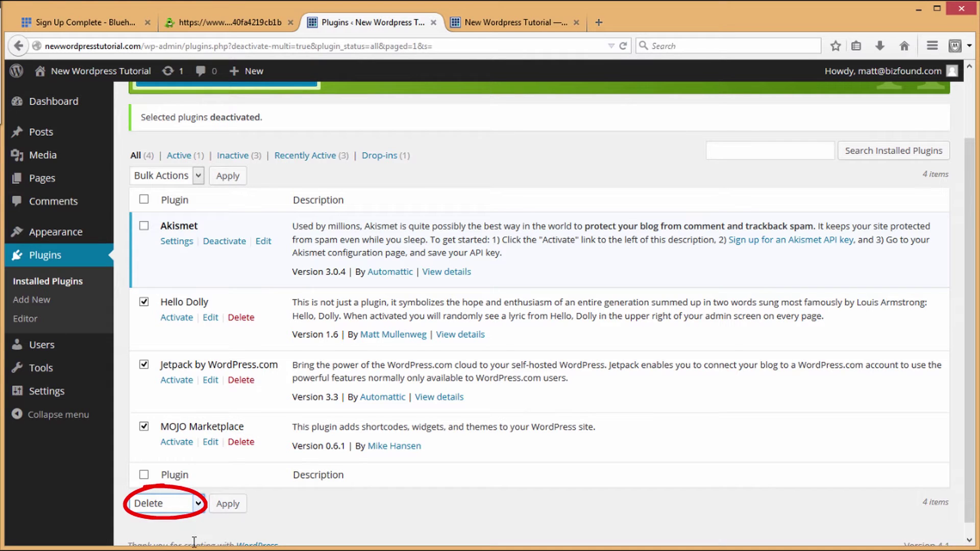
left_click(226, 508)
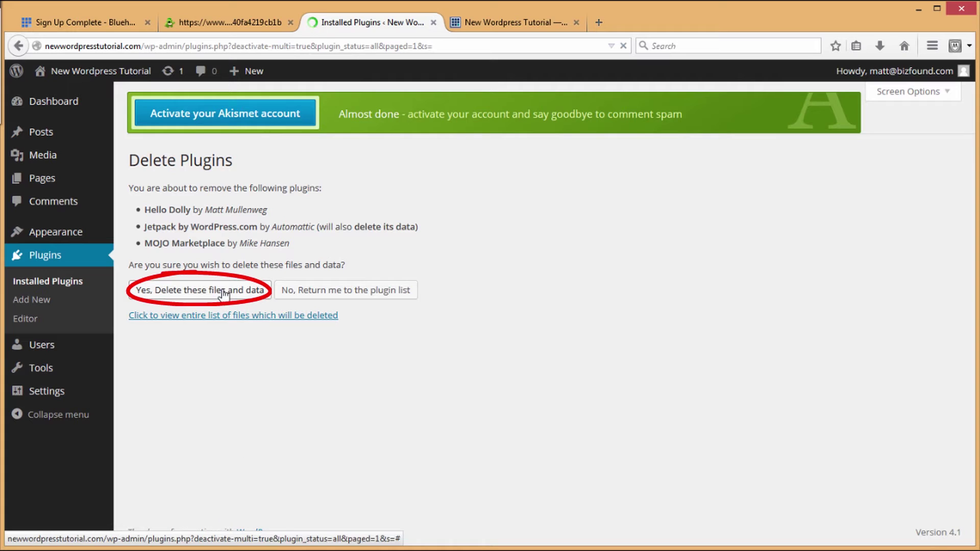
left_click(223, 292)
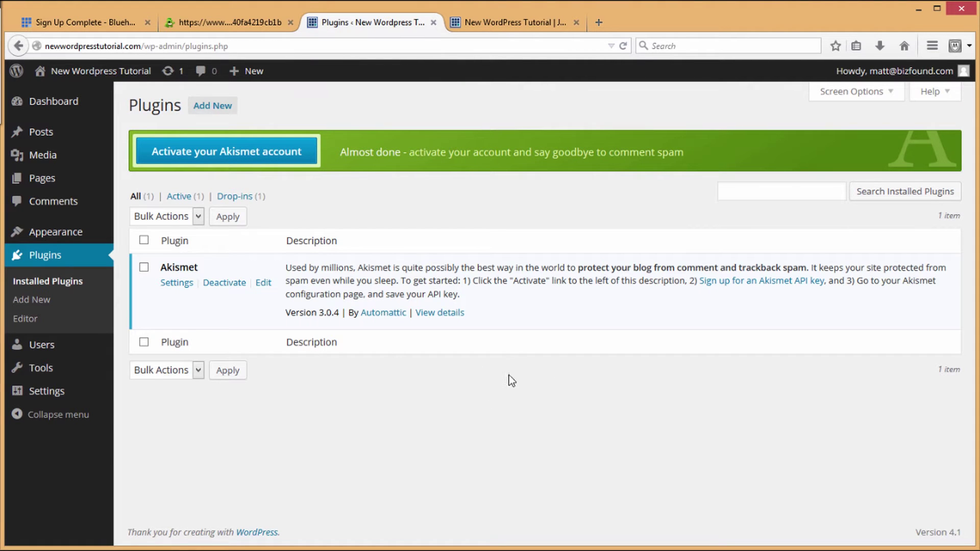
Step: View the public front page of newwordpresstutorial.com in its already open browser tab
left_click(528, 27)
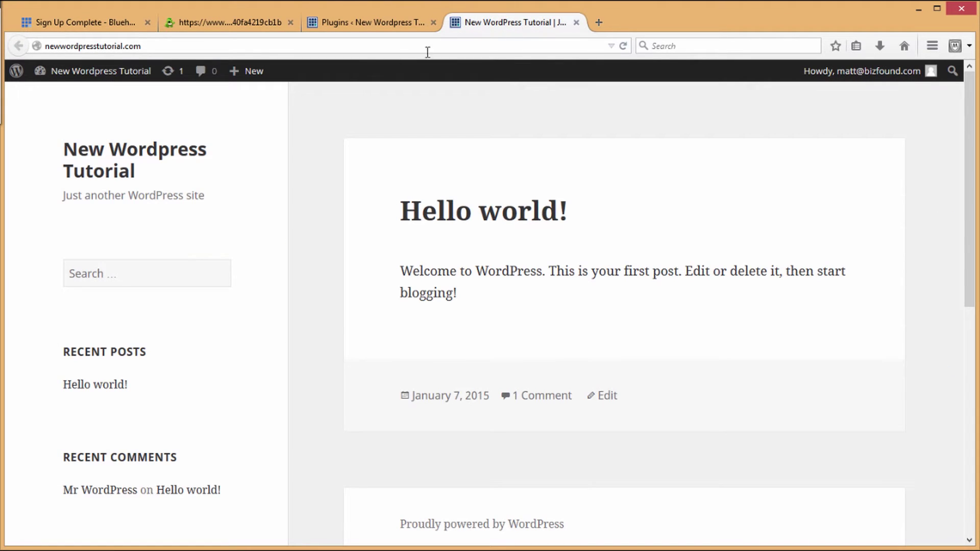
left_click(394, 48)
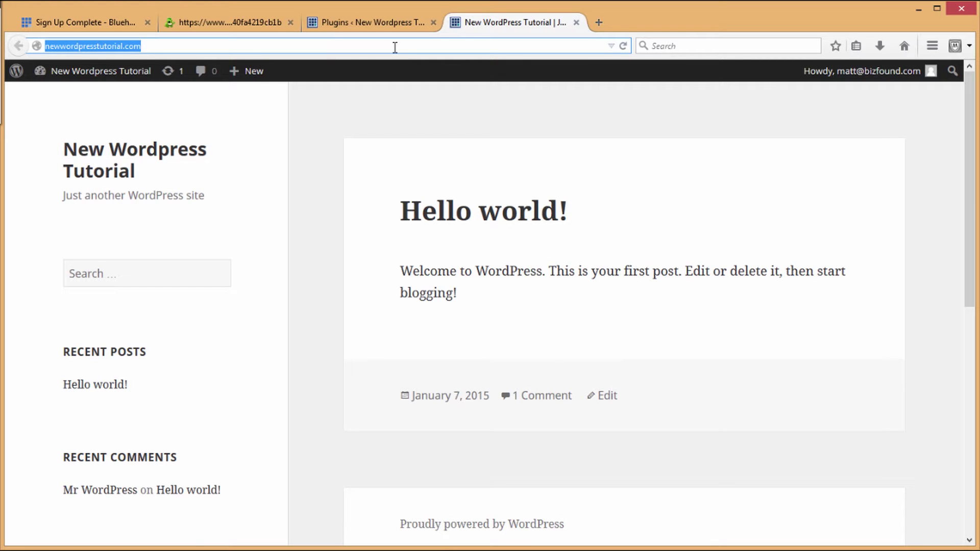
left_click(710, 204)
left_click_drag(968, 151, 951, 128)
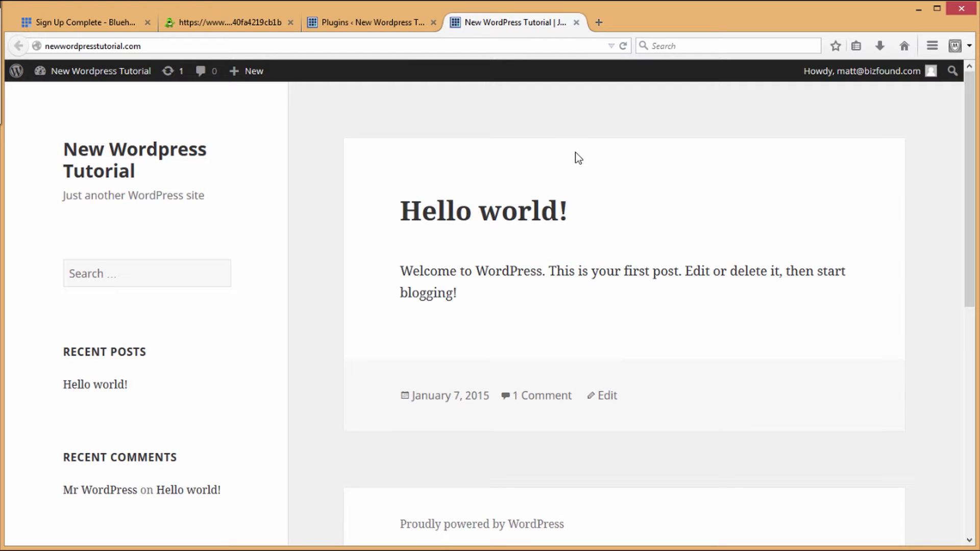
Step: Return to the WordPress admin and move the Sample Page to the trash
left_click(392, 26)
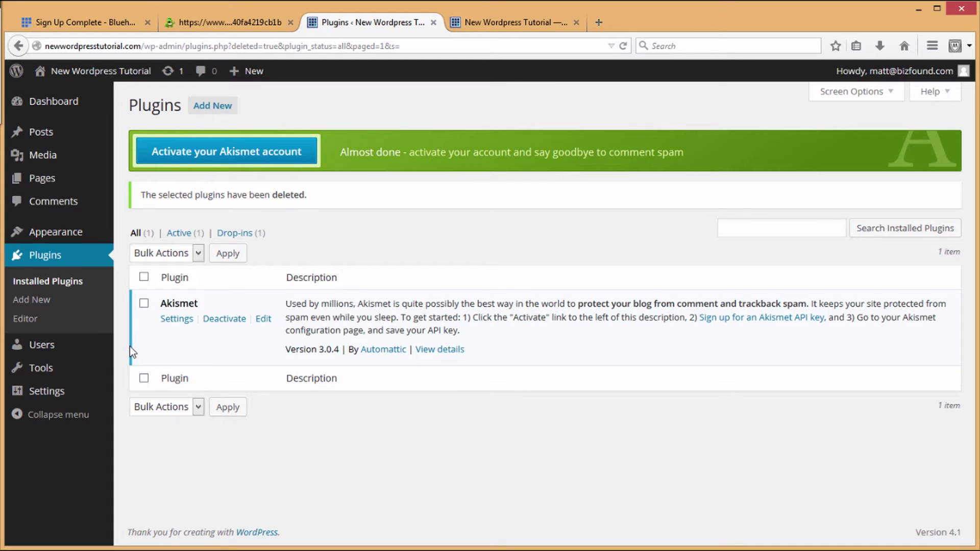
mouse_move(42, 394)
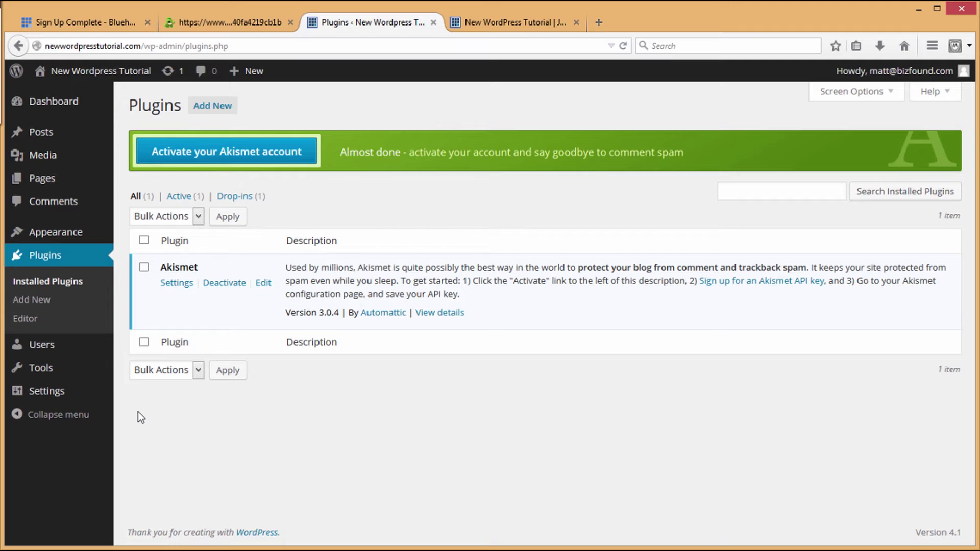
left_click(36, 184)
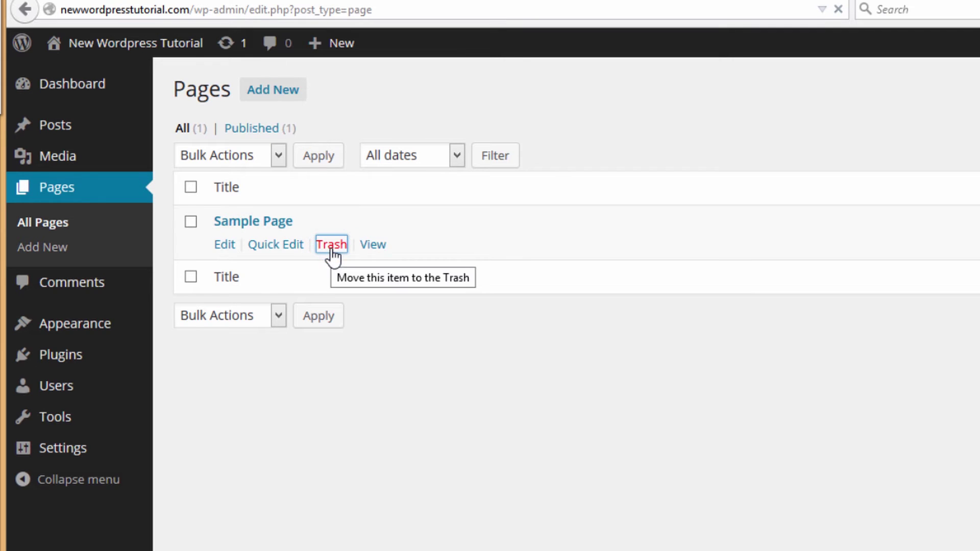
left_click(332, 245)
Step: Add a new page titled "About", dismiss the Distraction-Free Writing tip and enter the body text "This is the about page."
left_click(264, 99)
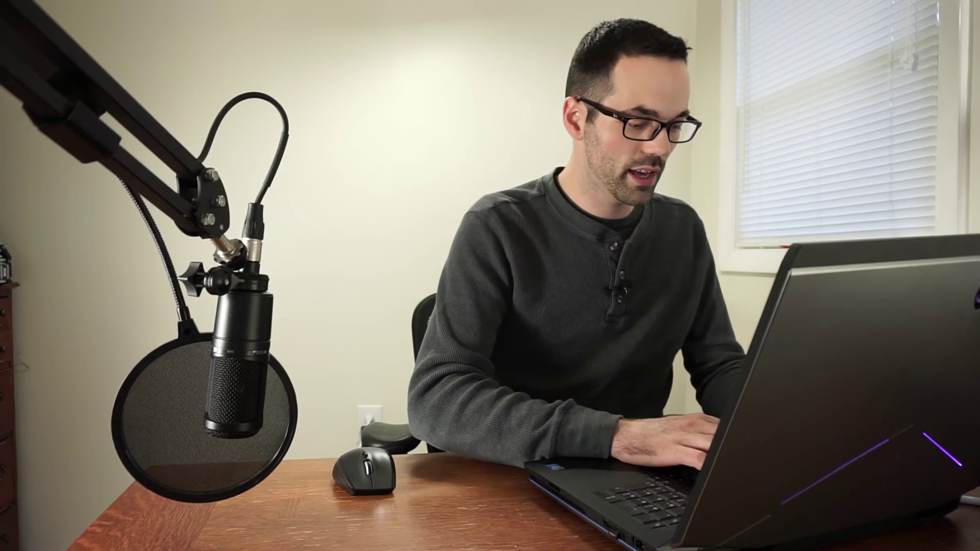
type("ut")
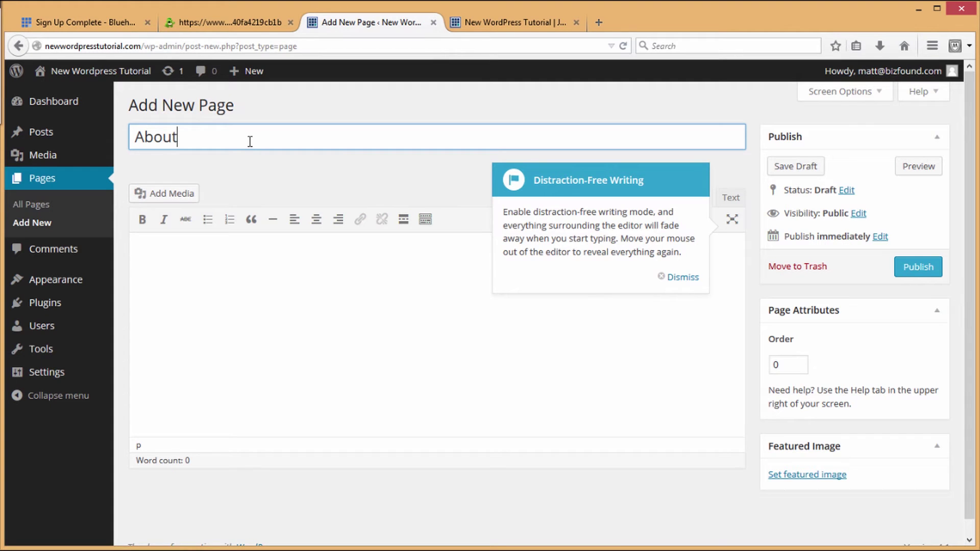
left_click(368, 289)
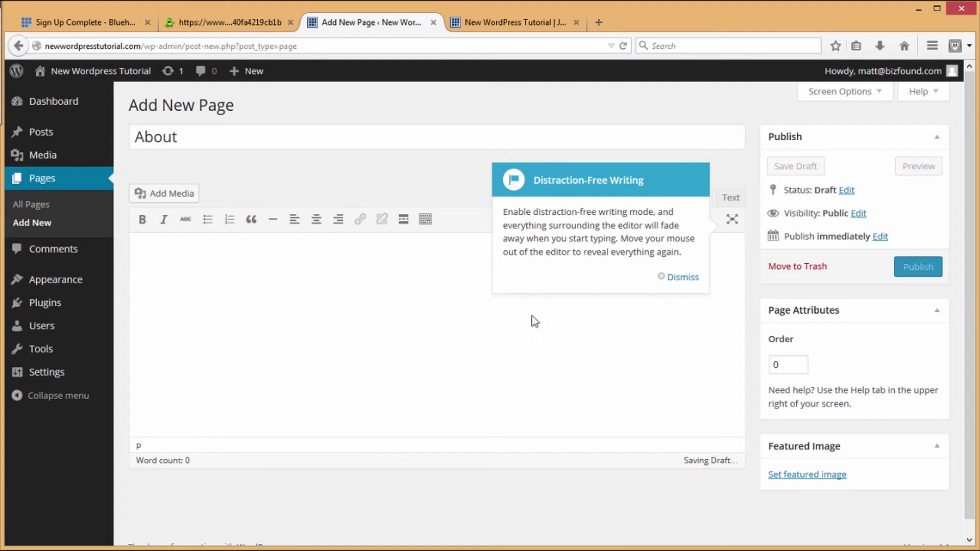
left_click(678, 286)
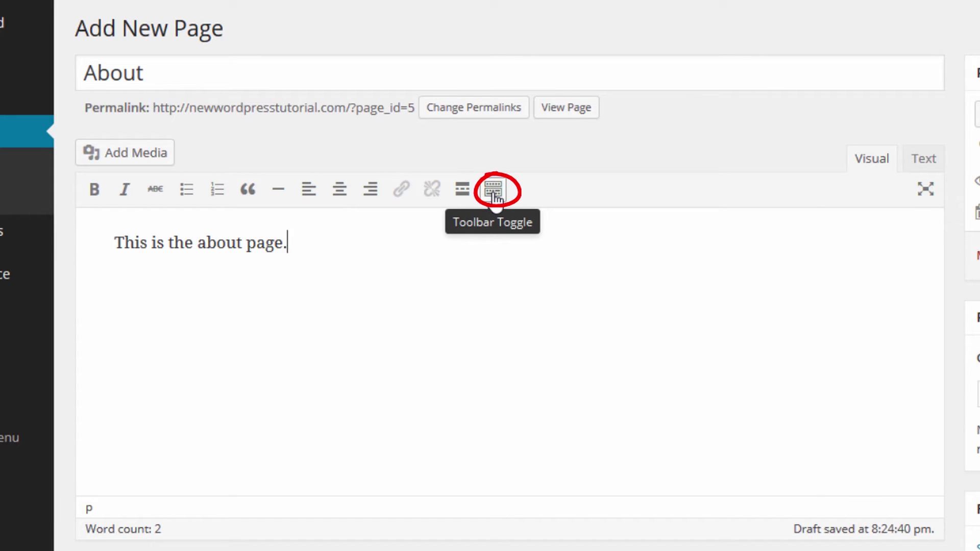
Step: Show the editor's additional formatting options, look through the paragraph styles, and publish the About page
left_click(494, 194)
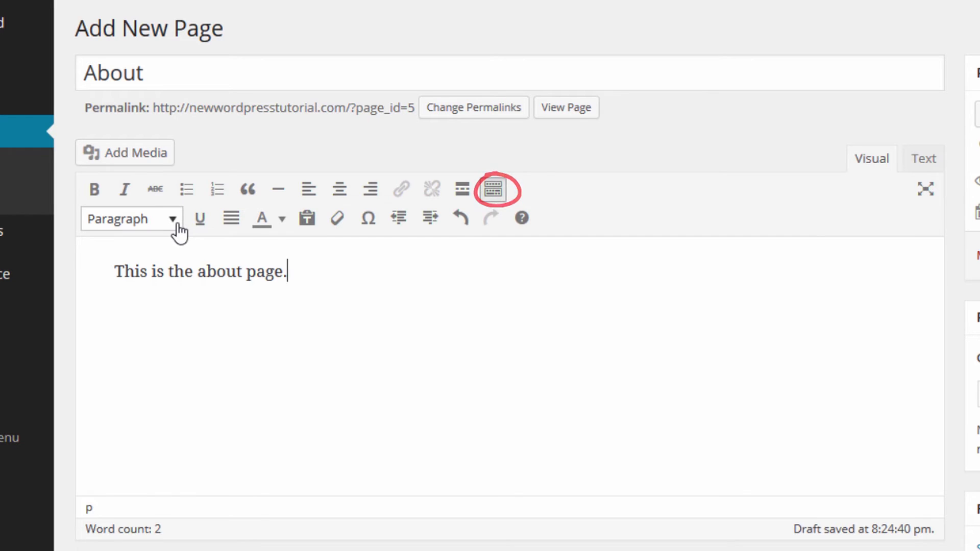
left_click(175, 223)
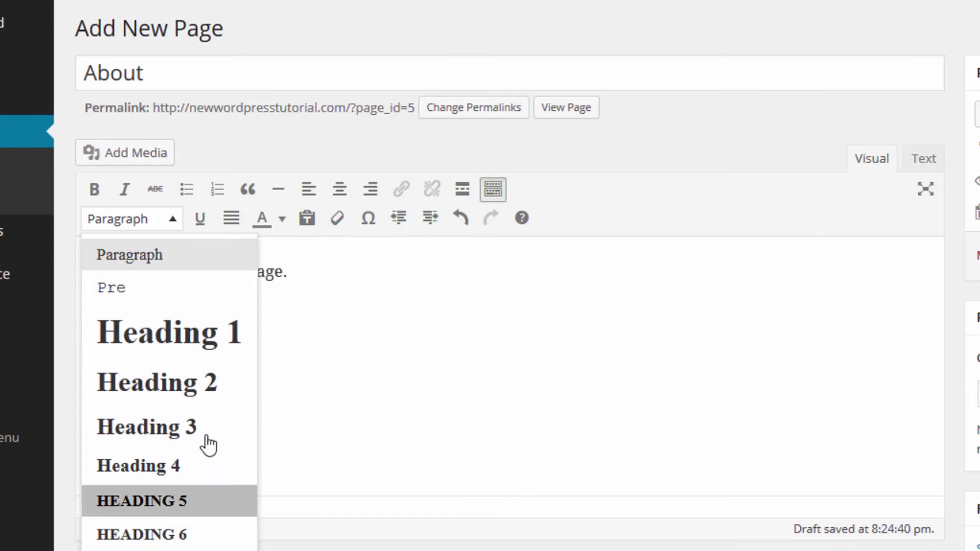
left_click(348, 272)
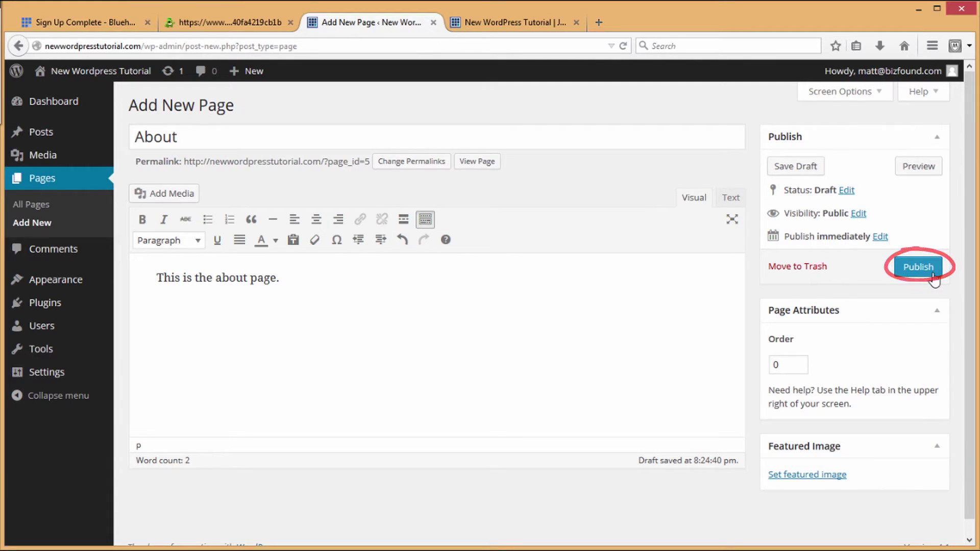
left_click(932, 275)
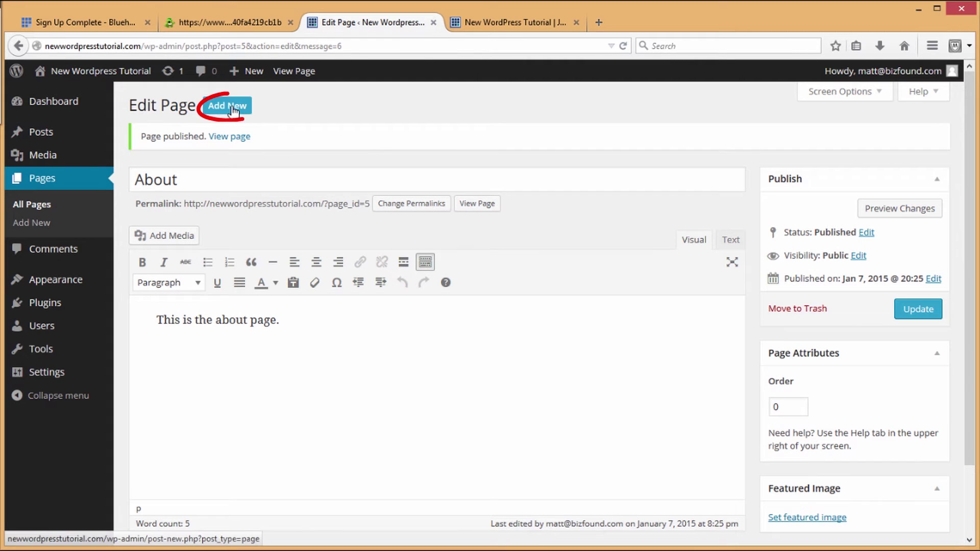
Step: Add and publish a new page titled "Contact" with the body text "This is my contact information"
left_click(241, 107)
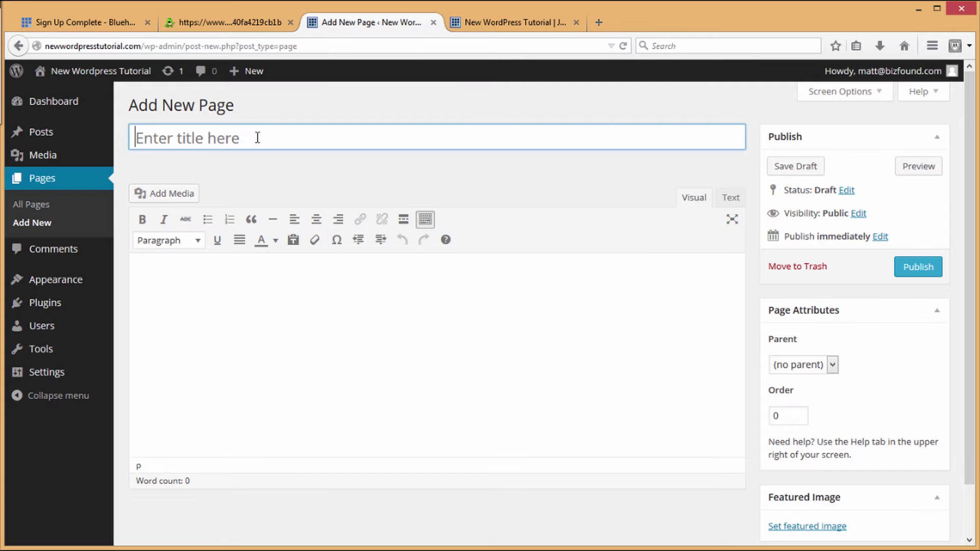
key("Tab")
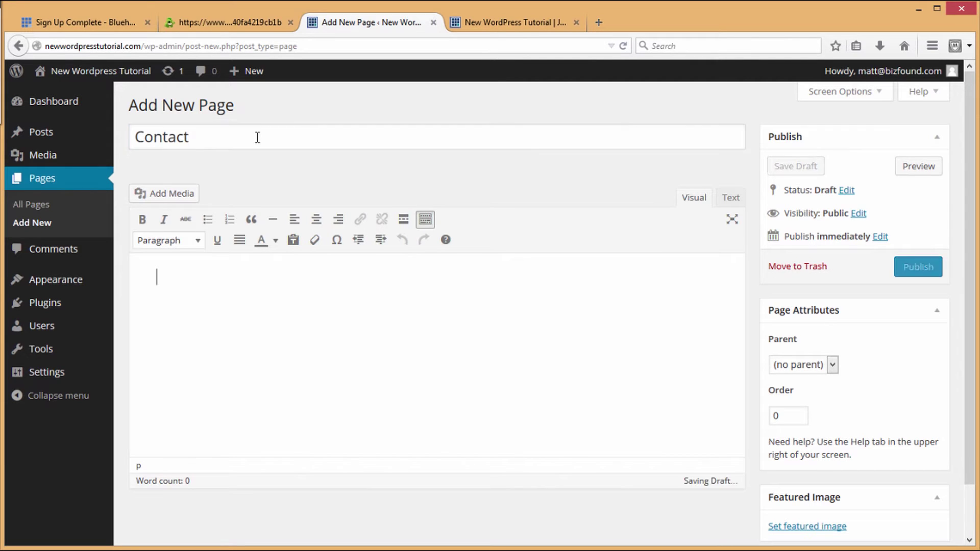
type("This is my contact information")
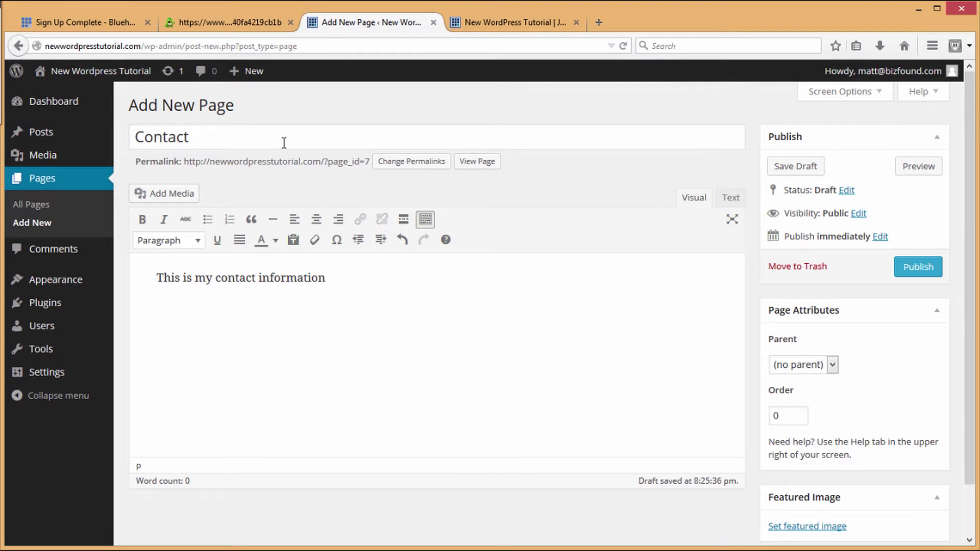
left_click(919, 268)
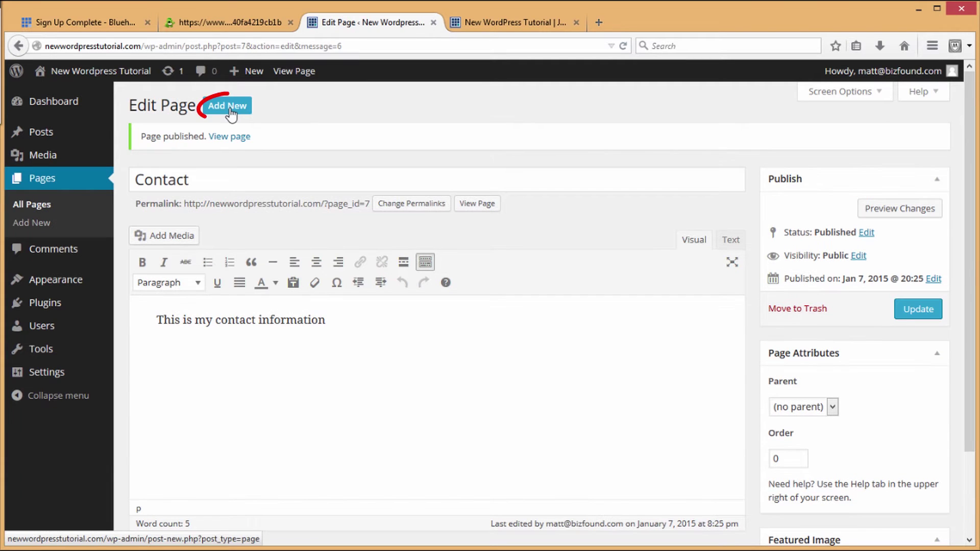
Step: Add and publish a new page titled "Resources" with the body text "This is the resources page"
left_click(231, 113)
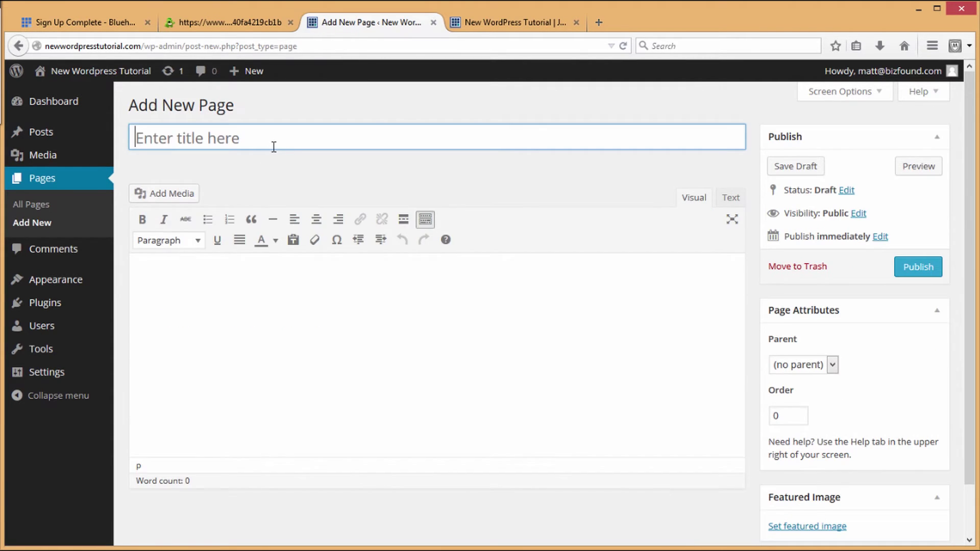
left_click(274, 147)
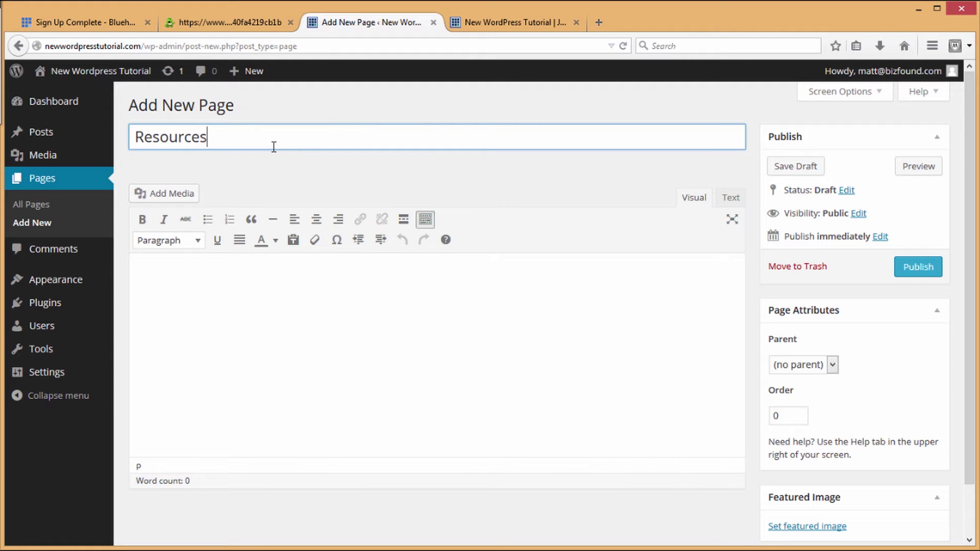
key("Tab")
type("This i")
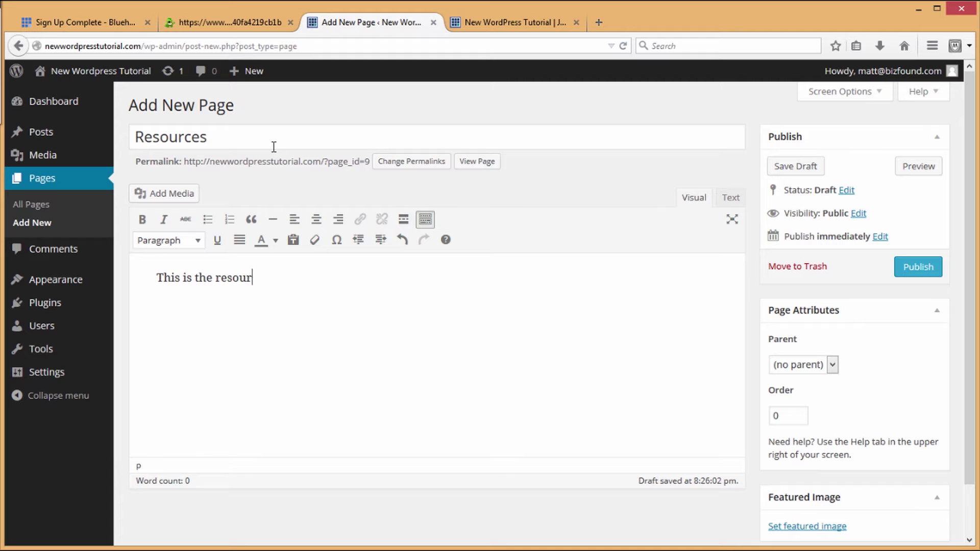
type("s the resources page")
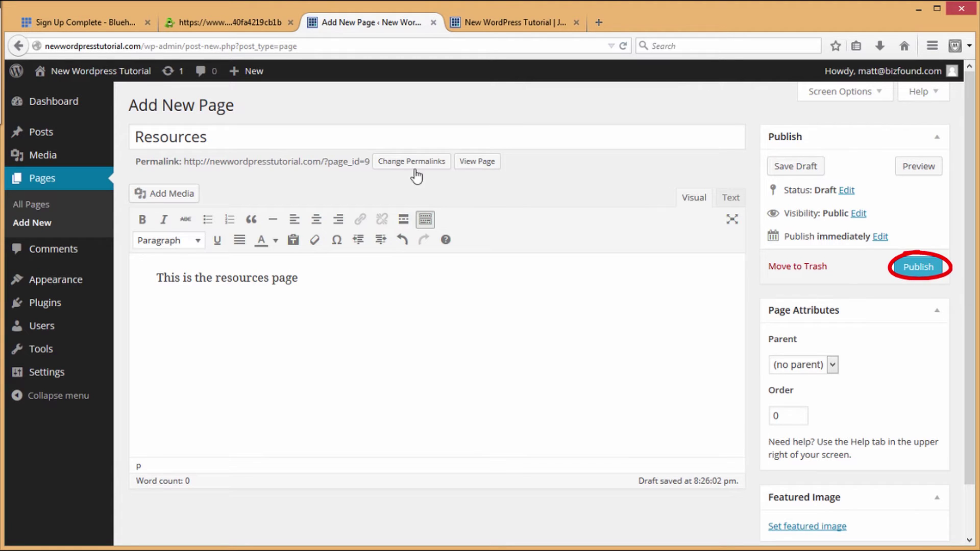
left_click(917, 267)
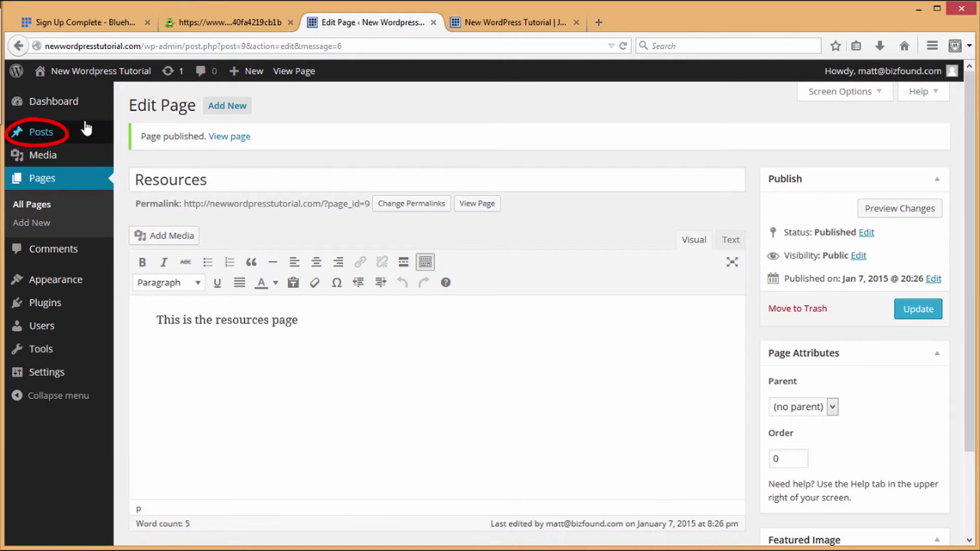
Step: Add and publish a new blog post titled "New Post" with the body text "This is the new blog post"
left_click(43, 134)
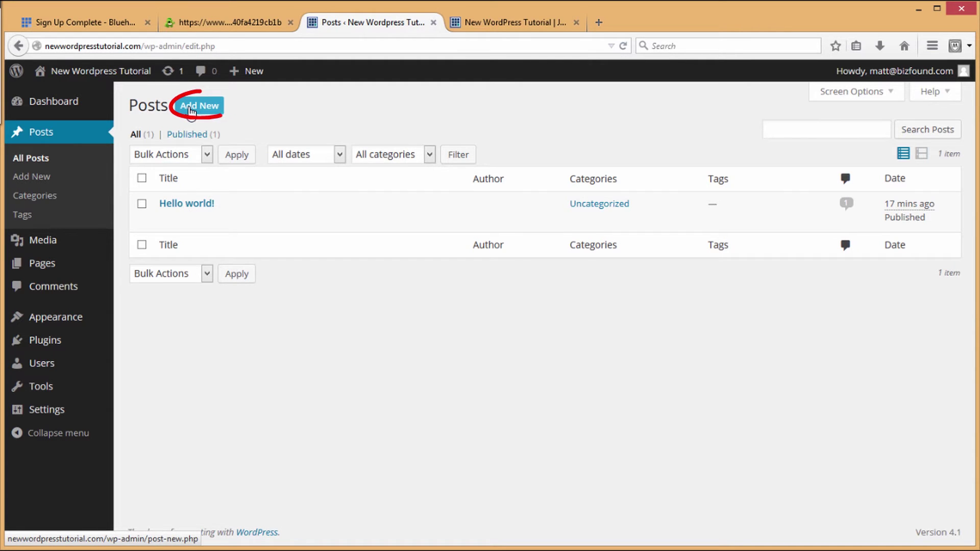
left_click(191, 108)
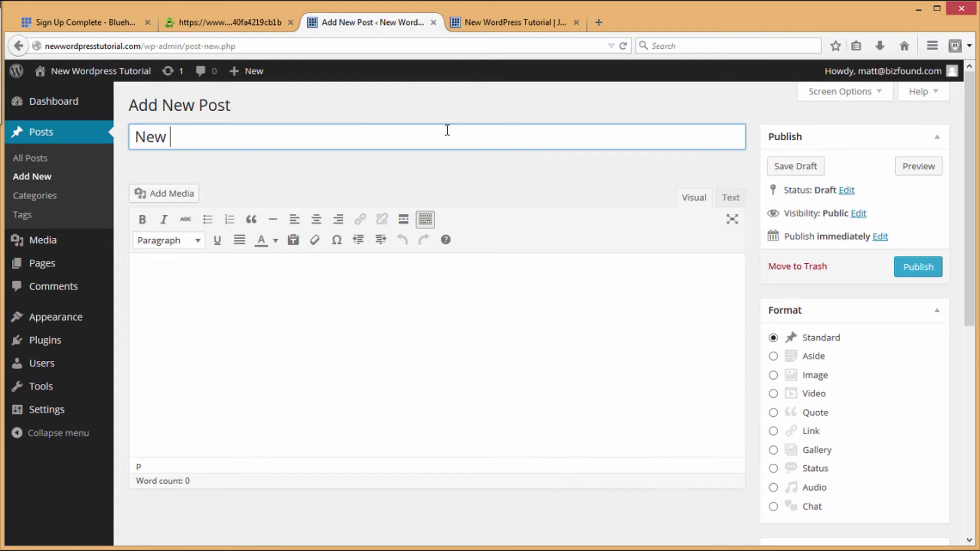
type("New Posds")
key("BackSpace")
key("BackSpace")
type("t")
key("Tab")
type("This is")
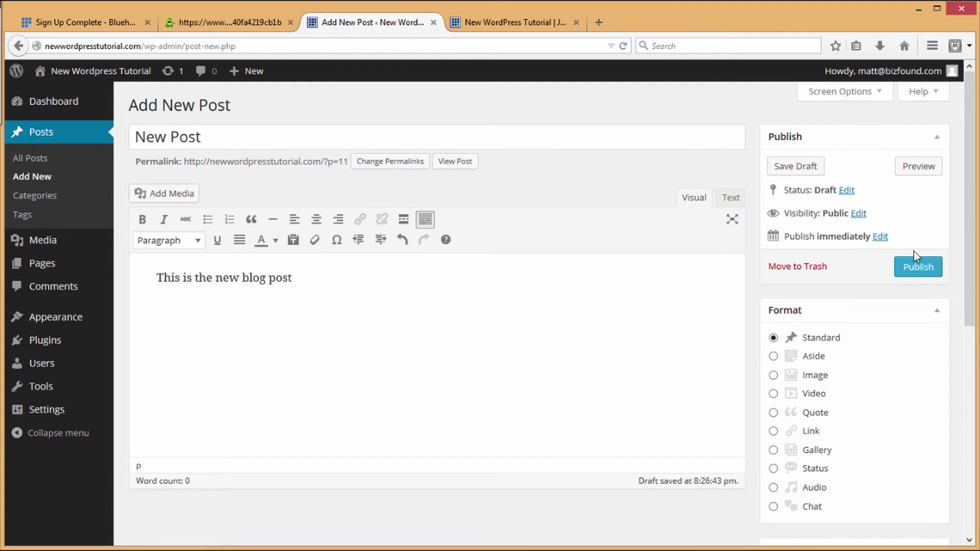
left_click(919, 268)
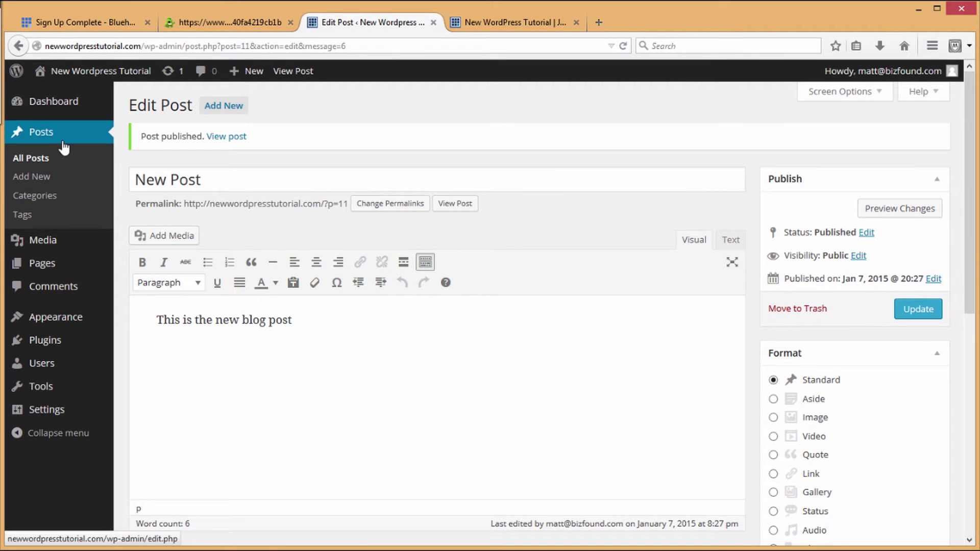
Step: Review the list of all pages and open the About page for editing
mouse_move(43, 274)
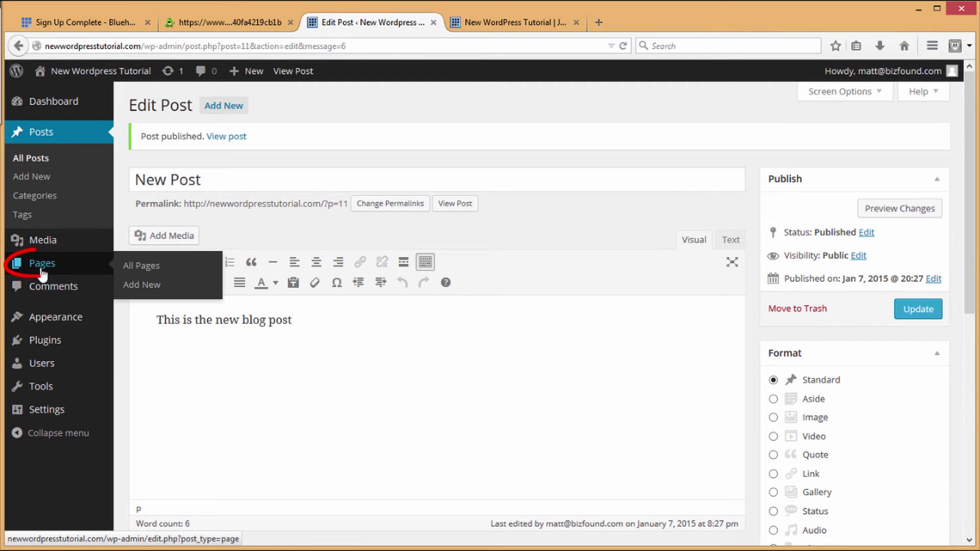
left_click(42, 273)
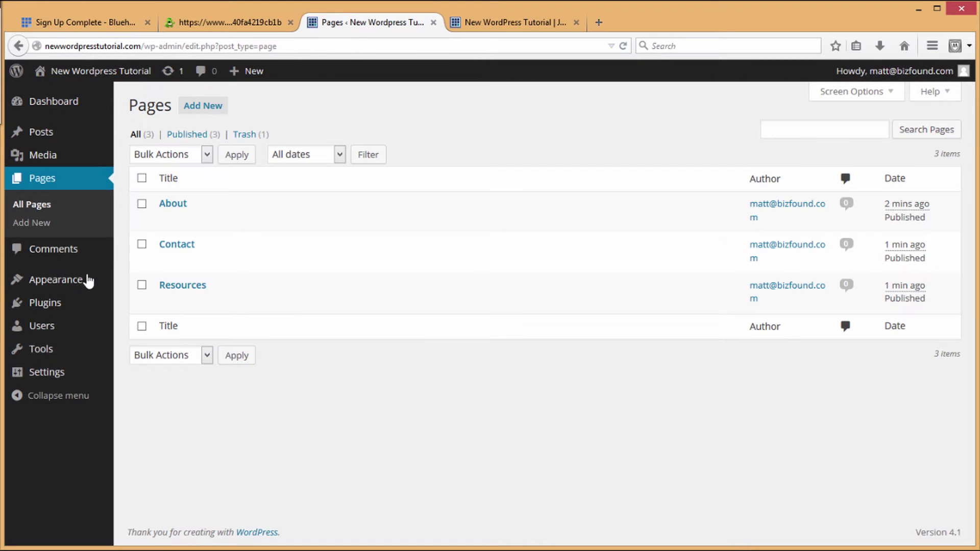
mouse_move(209, 207)
mouse_move(175, 289)
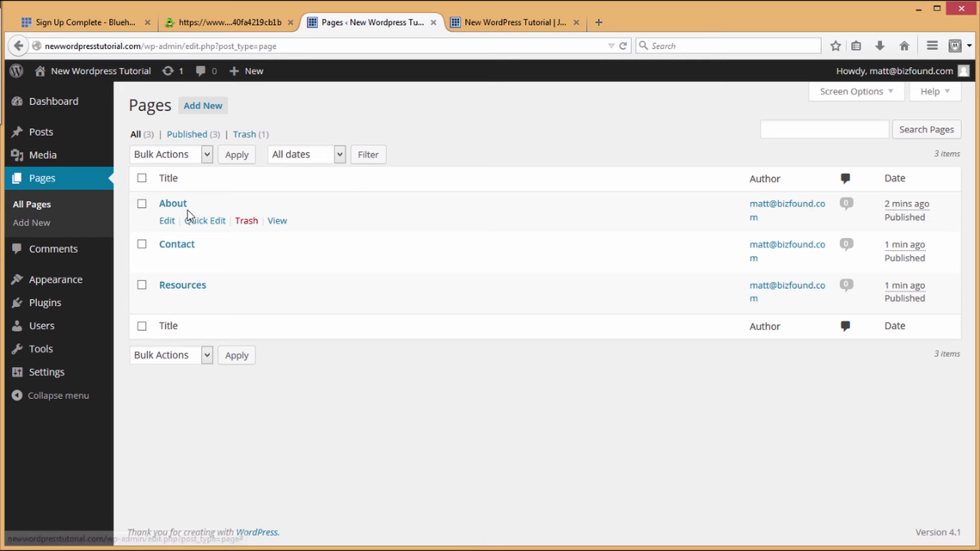
left_click(162, 227)
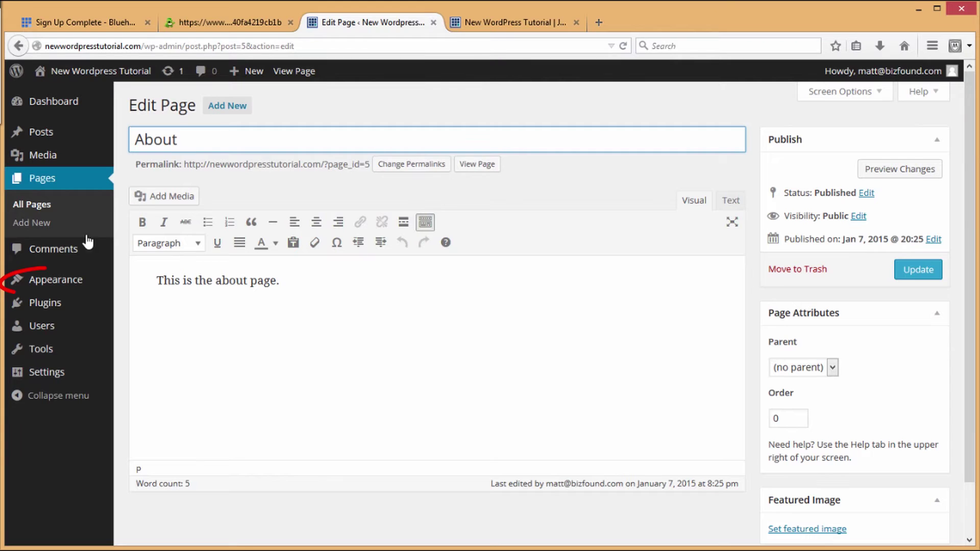
Step: Open the customizer for the active Twenty Fifteen theme and set the site tagline to "Wordpress Tutorial"
mouse_move(66, 277)
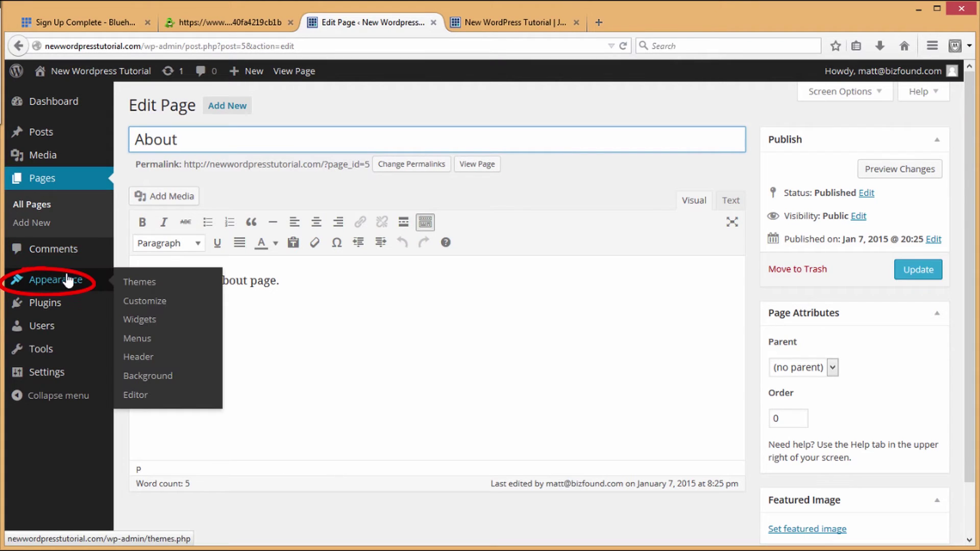
left_click(146, 285)
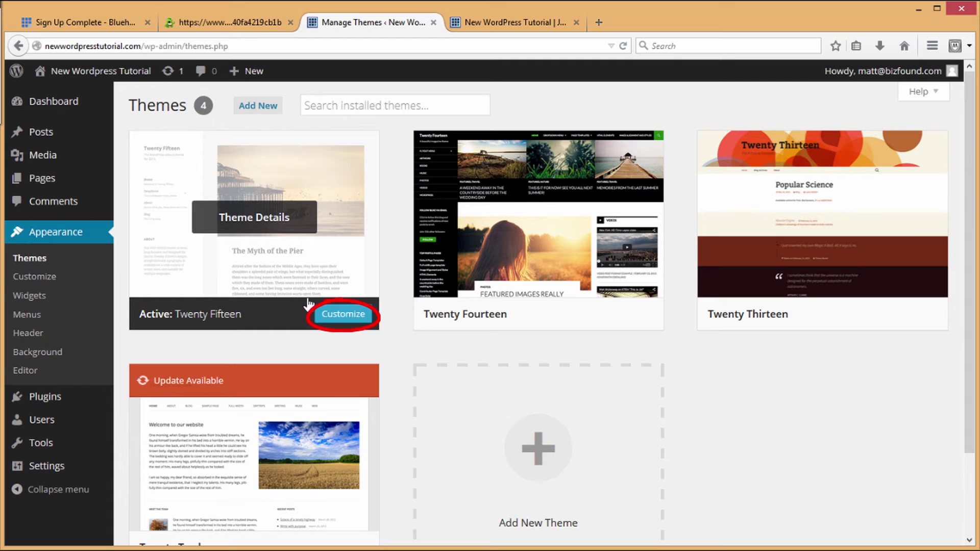
left_click(340, 319)
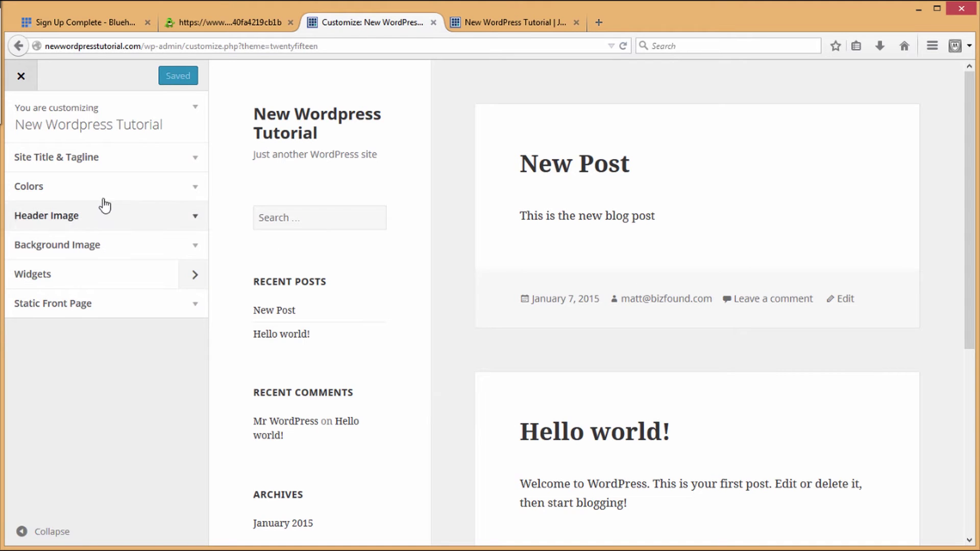
left_click(111, 164)
left_click(150, 249)
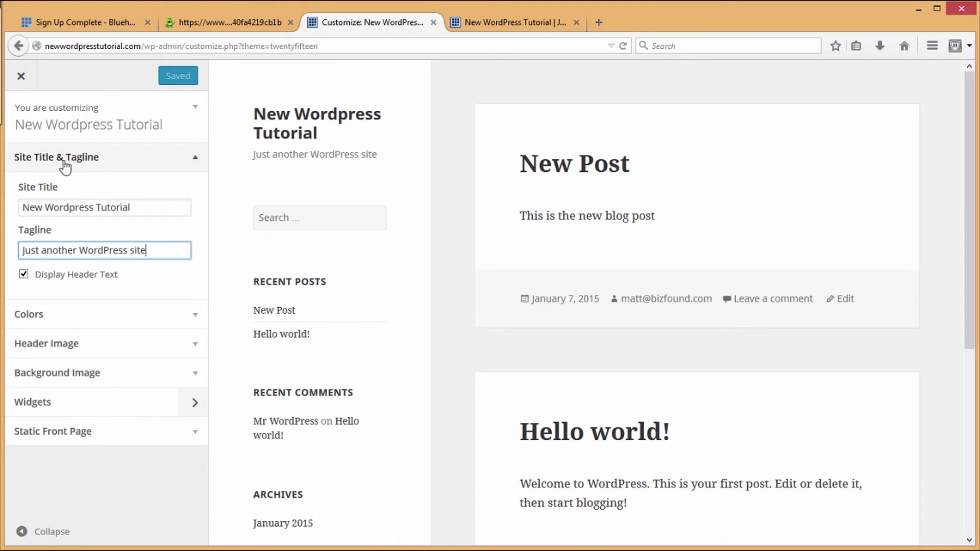
left_click_drag(167, 246, 17, 257)
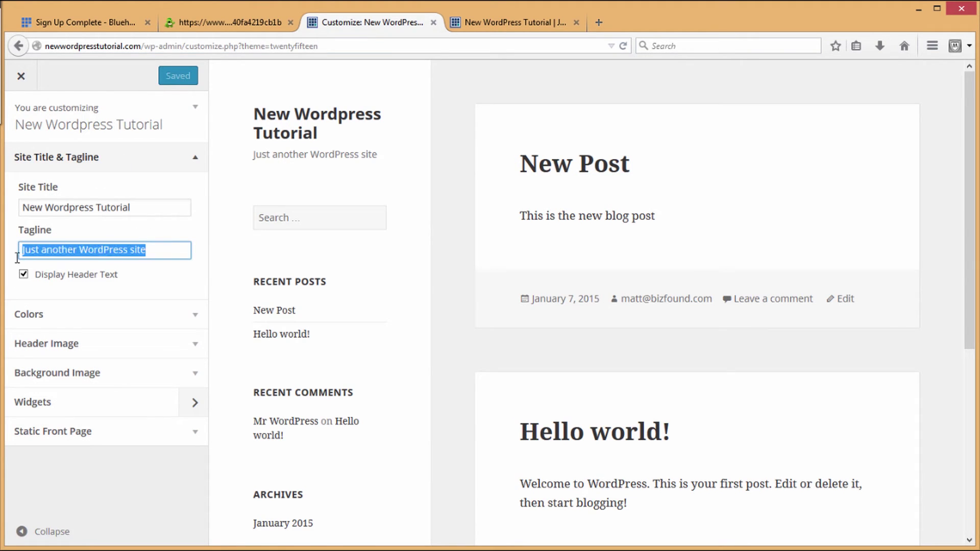
type("Wordpress Tutorial")
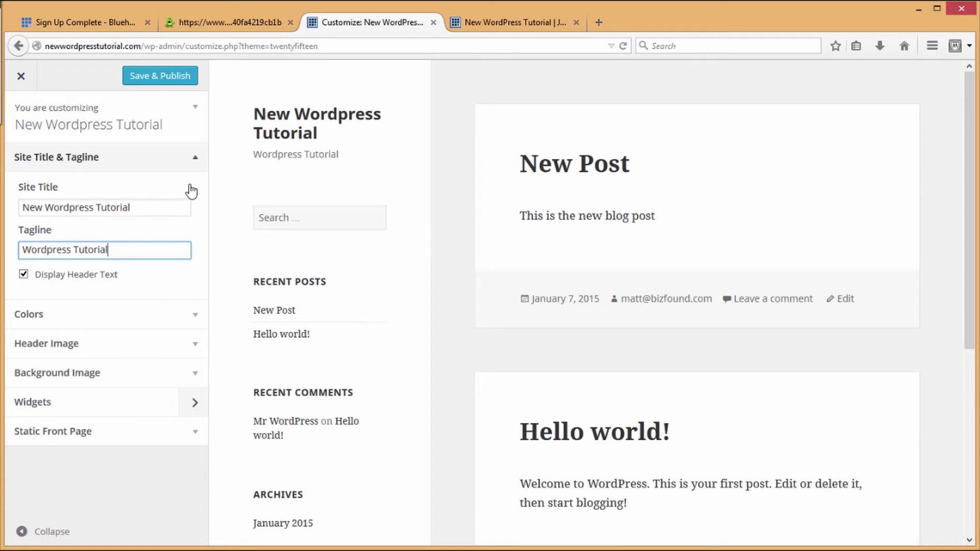
Step: Look through the theme's Colors, Header Image and Background Image customization settings
left_click(196, 168)
left_click(197, 196)
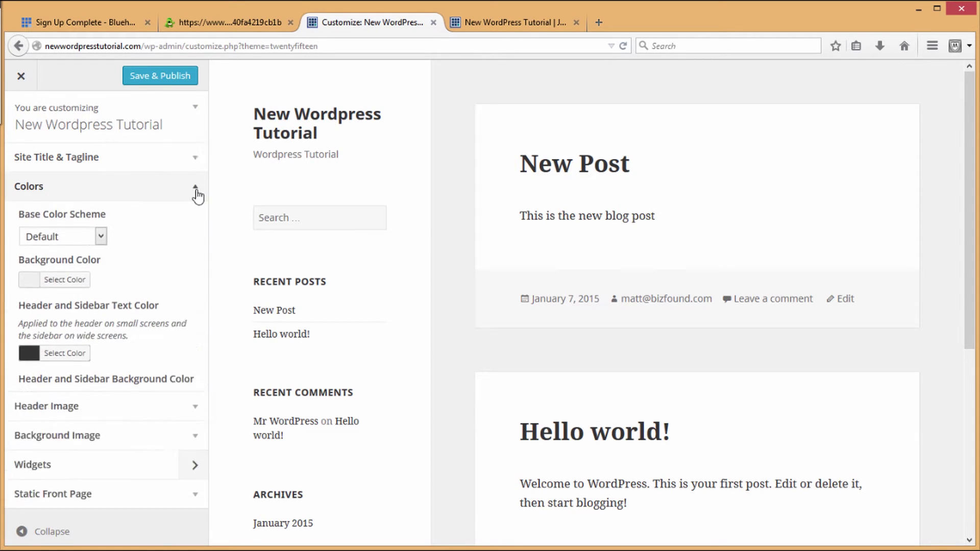
scroll(43, 396, "down", 1)
left_click(181, 156)
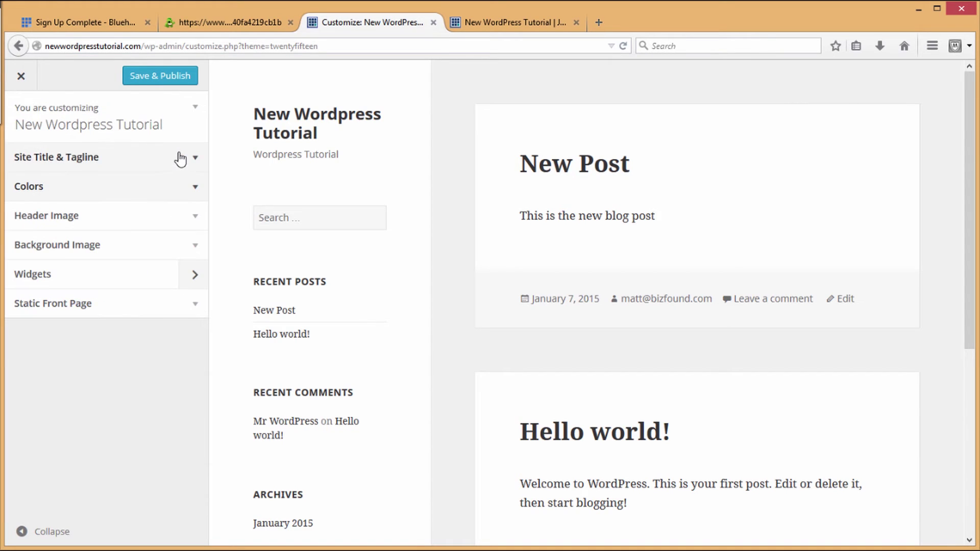
left_click(186, 219)
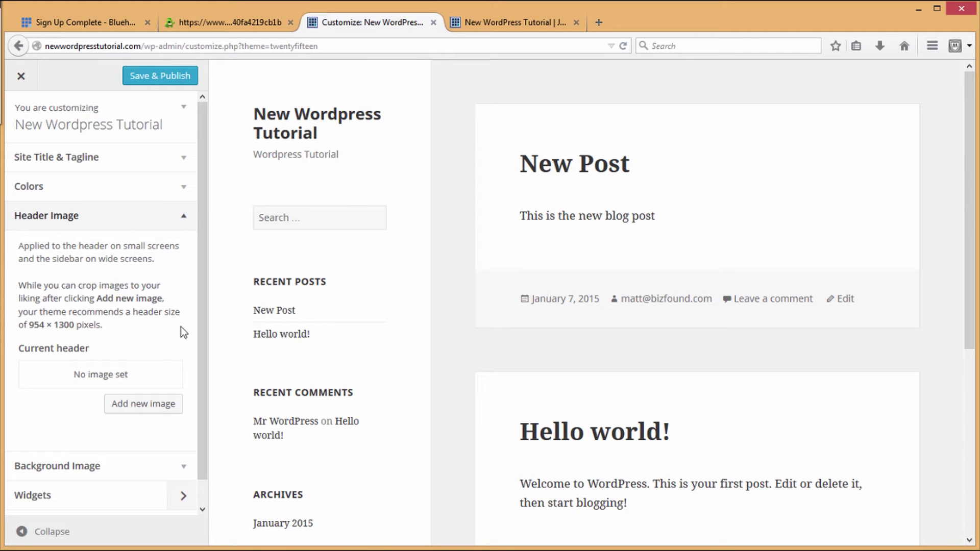
left_click(180, 227)
left_click(178, 248)
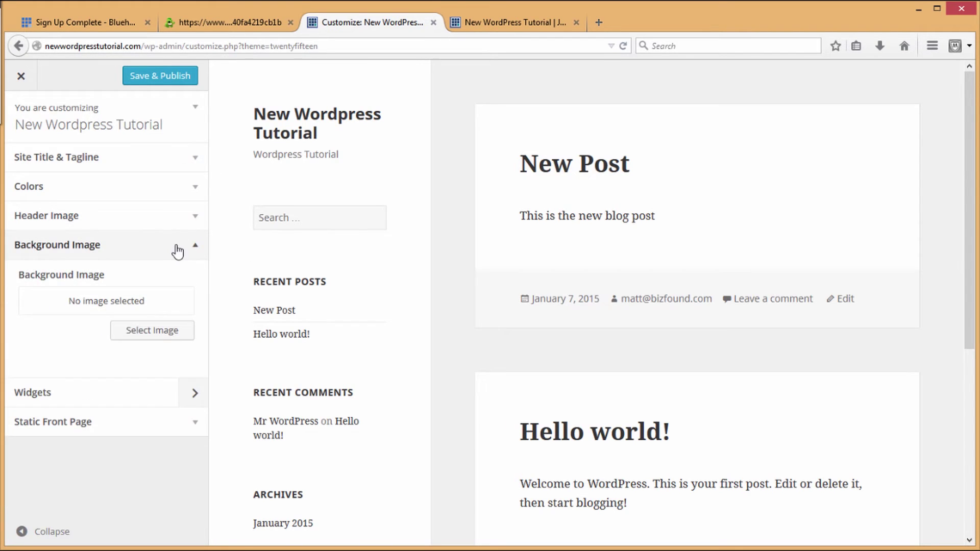
left_click(181, 254)
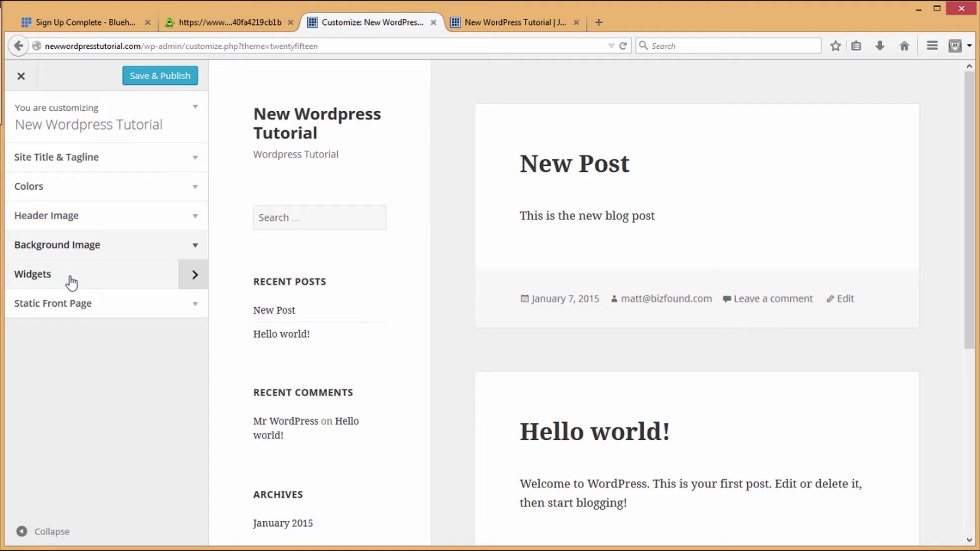
Step: Examine the sidebar widget area and static front page settings, and leave the customizer without saving the changes
left_click(188, 281)
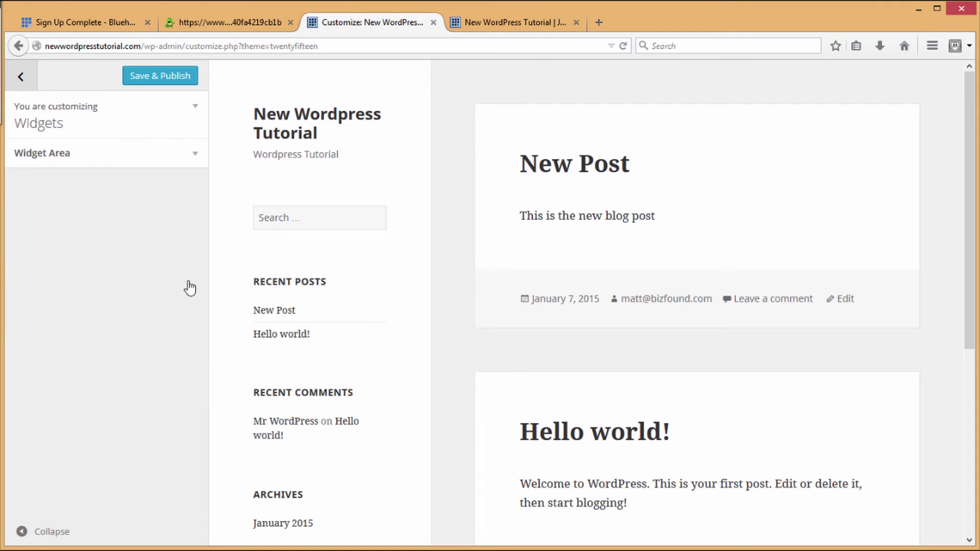
left_click(128, 162)
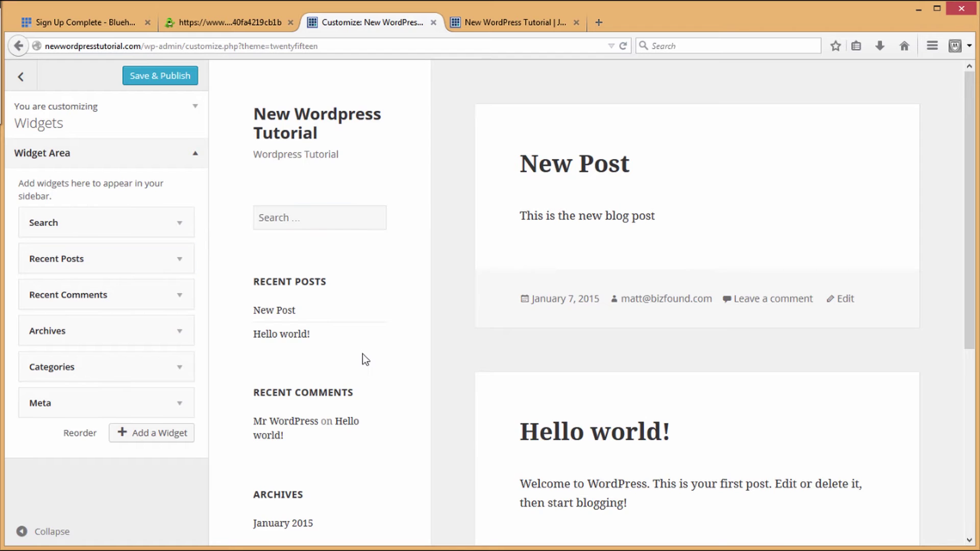
scroll(364, 359, "down", 3)
scroll(363, 353, "down", 3)
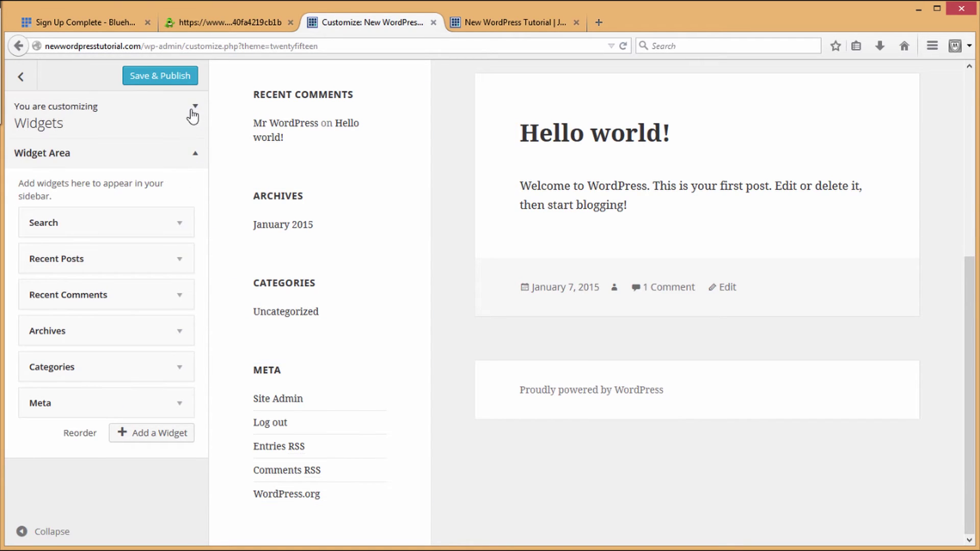
left_click(117, 102)
left_click(183, 308)
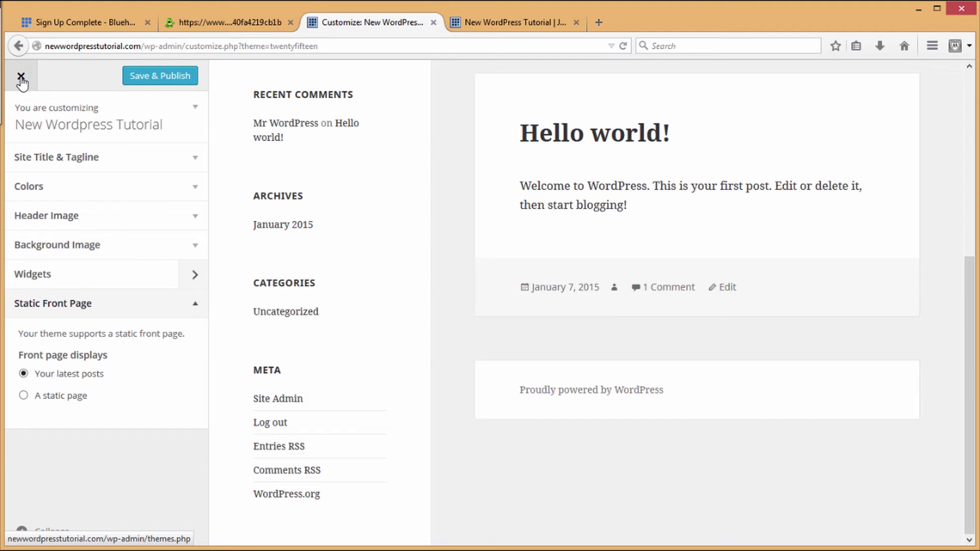
left_click(21, 78)
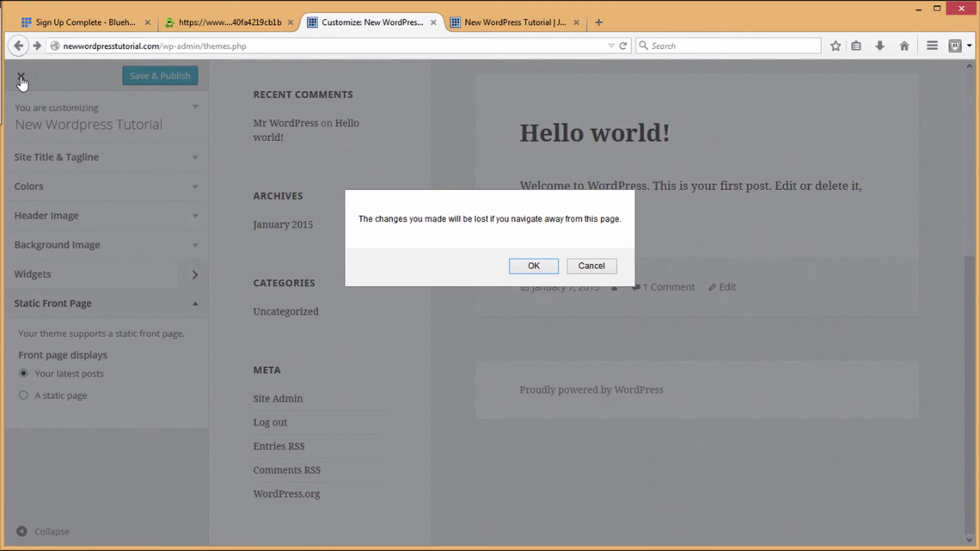
left_click(531, 266)
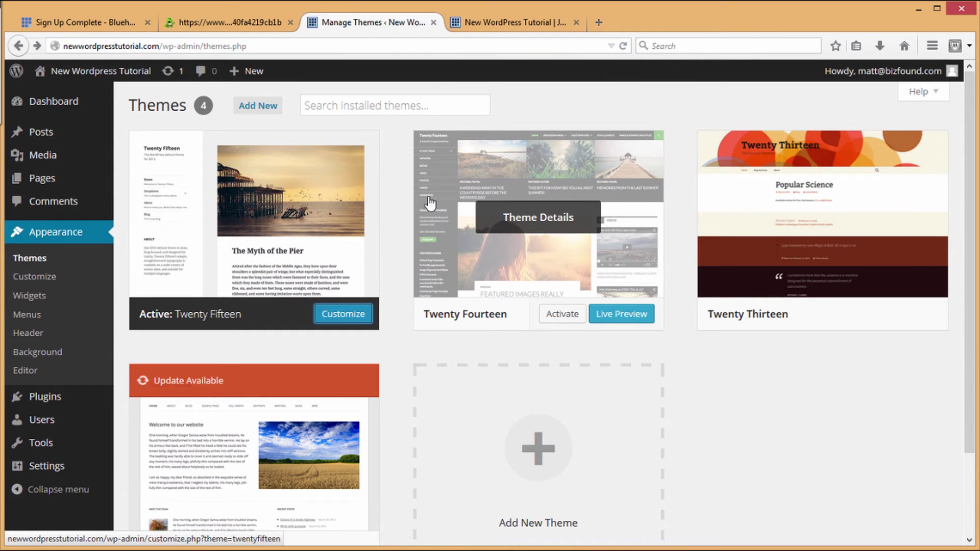
Step: Browse the themes available to add and select the Fluid Layout and Responsive Layout options in the feature filter
left_click(254, 106)
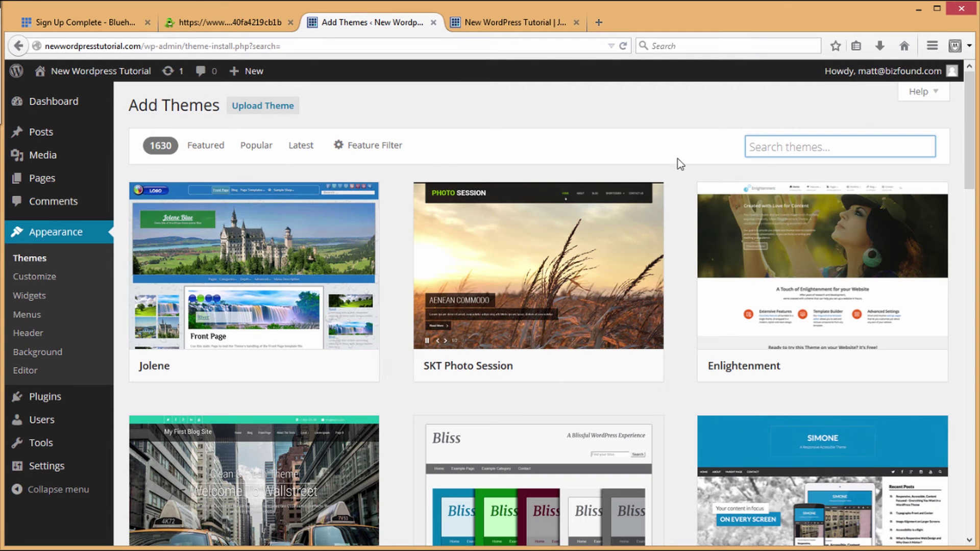
left_click_drag(969, 153, 706, 118)
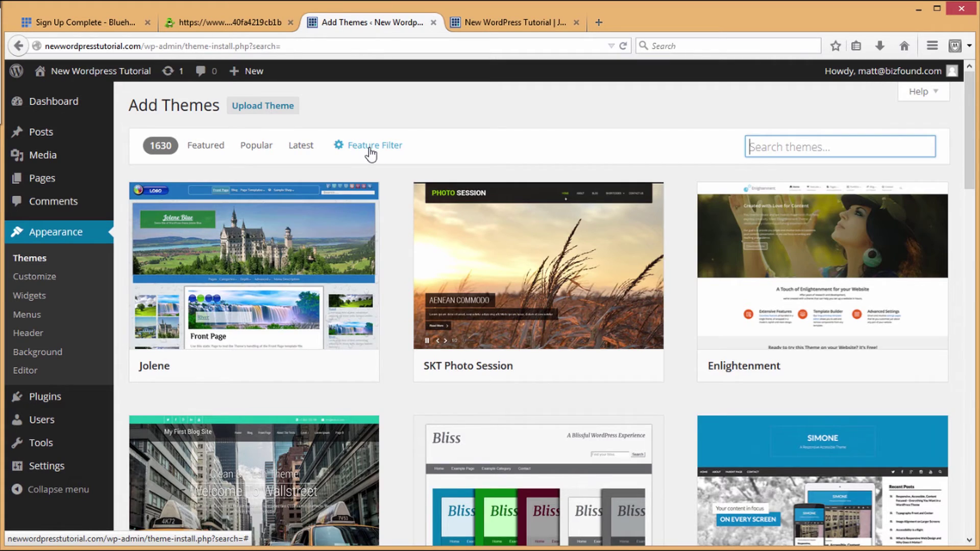
left_click(371, 151)
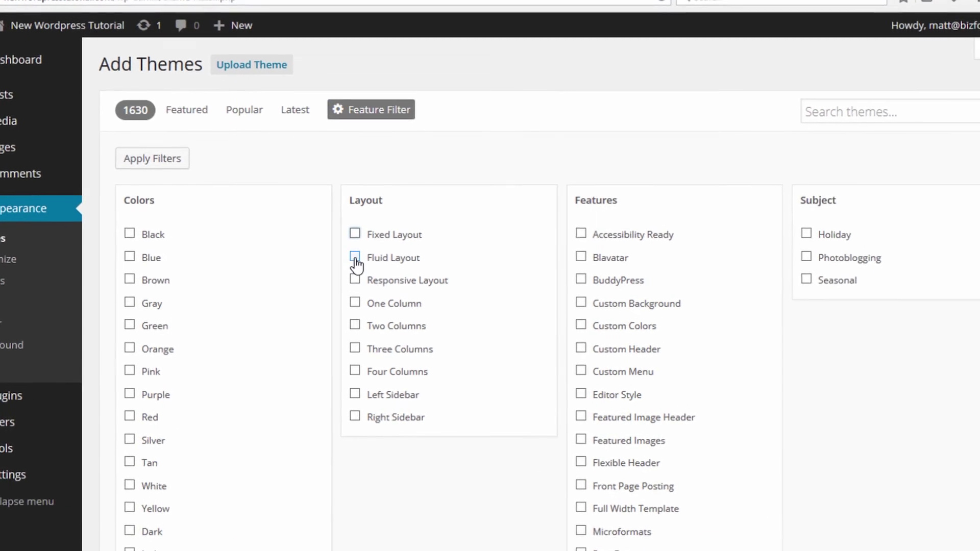
left_click(354, 258)
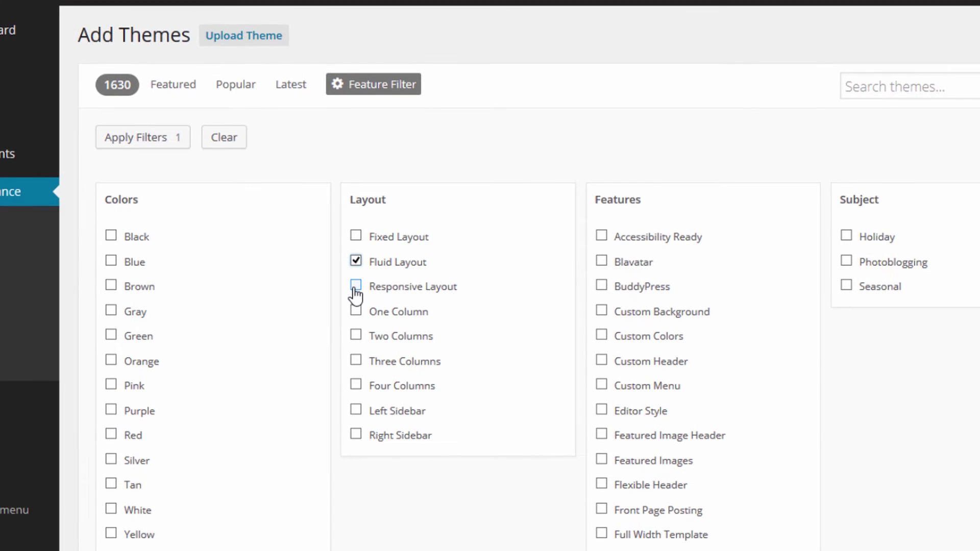
left_click(355, 288)
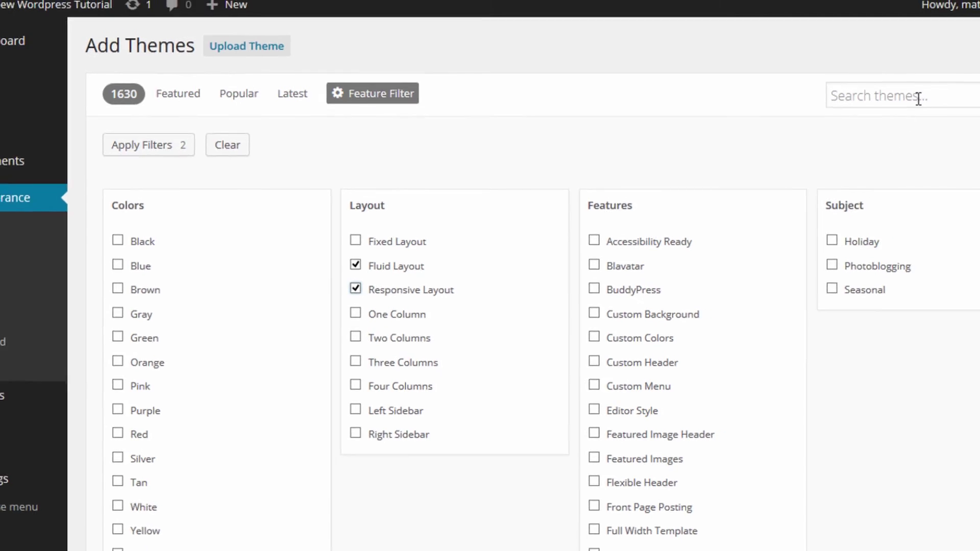
Step: Search the theme directory for "interface", then install and activate the Interface theme
left_click(917, 99)
type("interface")
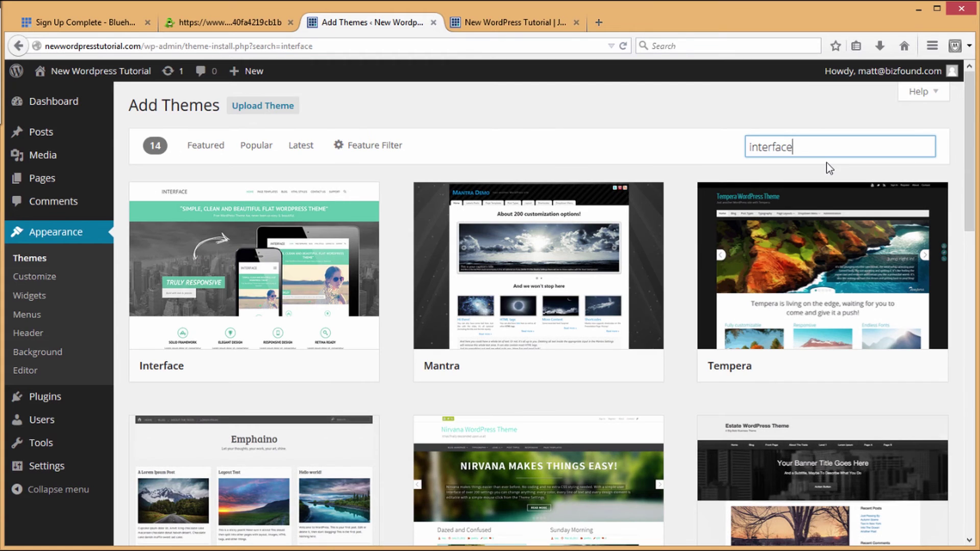
mouse_move(306, 213)
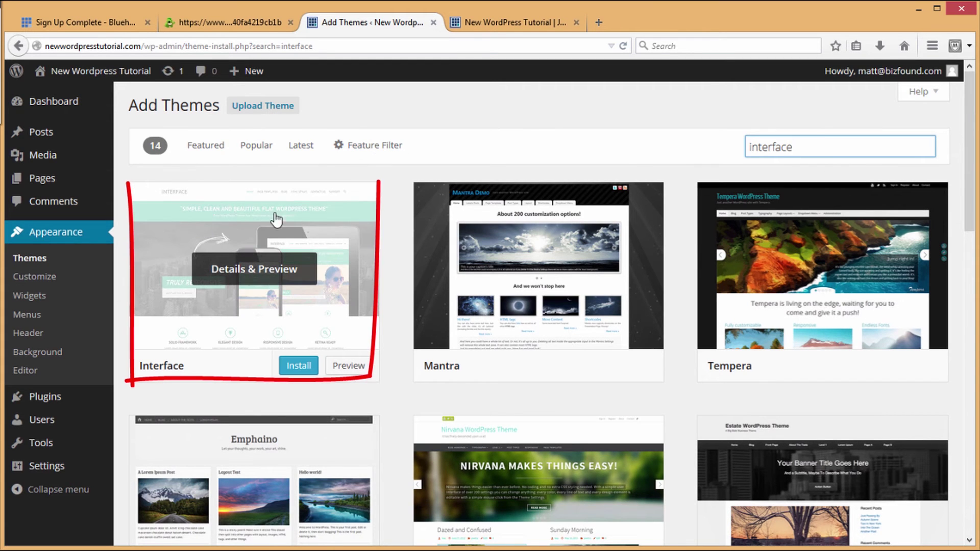
left_click(299, 371)
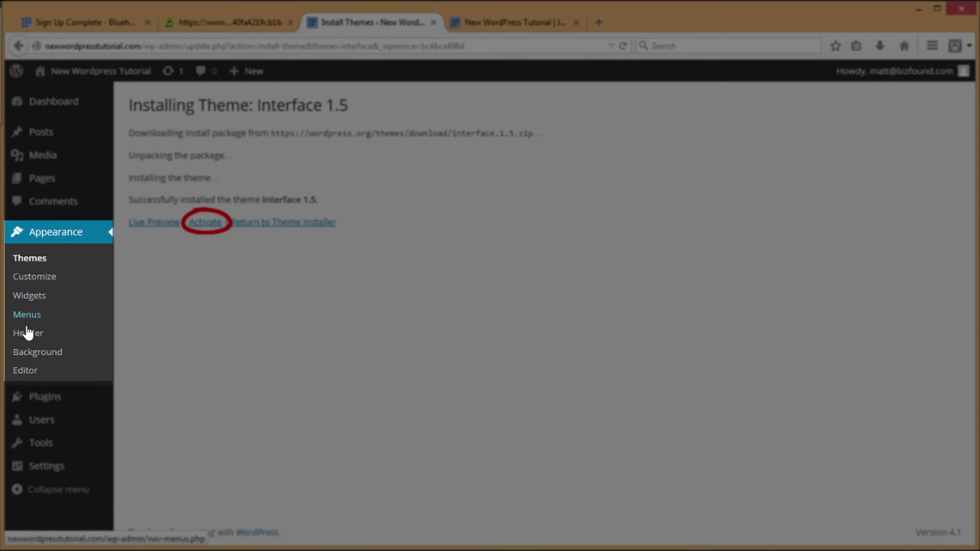
left_click(204, 225)
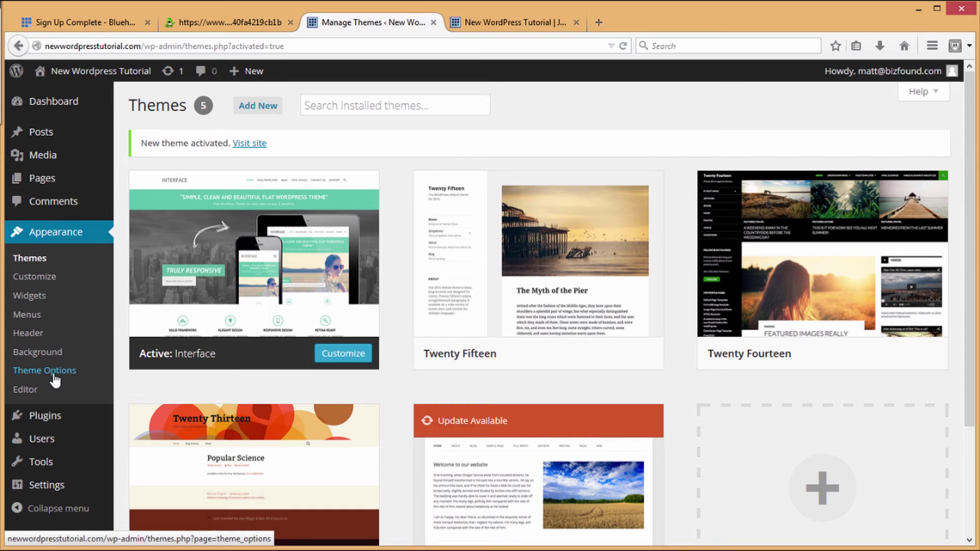
Step: Reload the live site and look through its Contact, About, Resources and home pages under the new theme
left_click(536, 25)
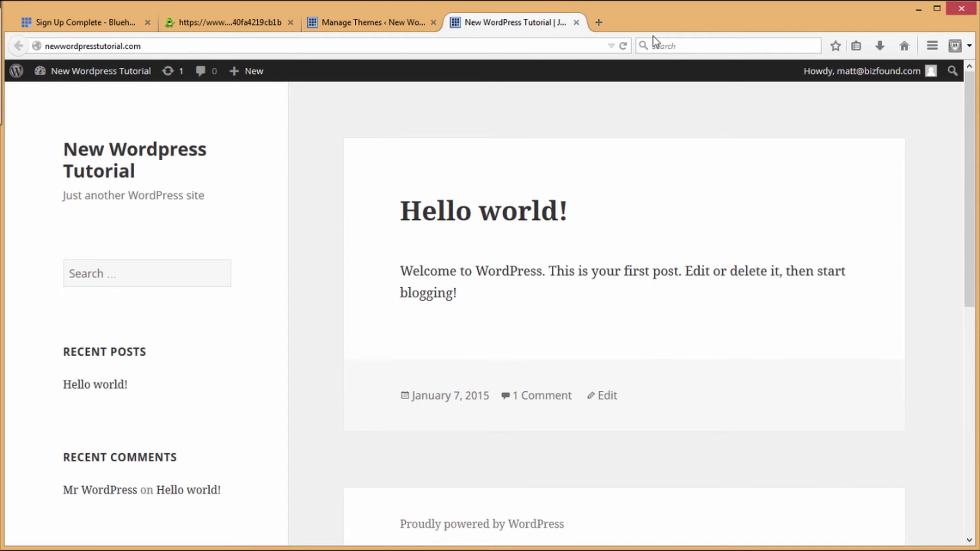
left_click(624, 46)
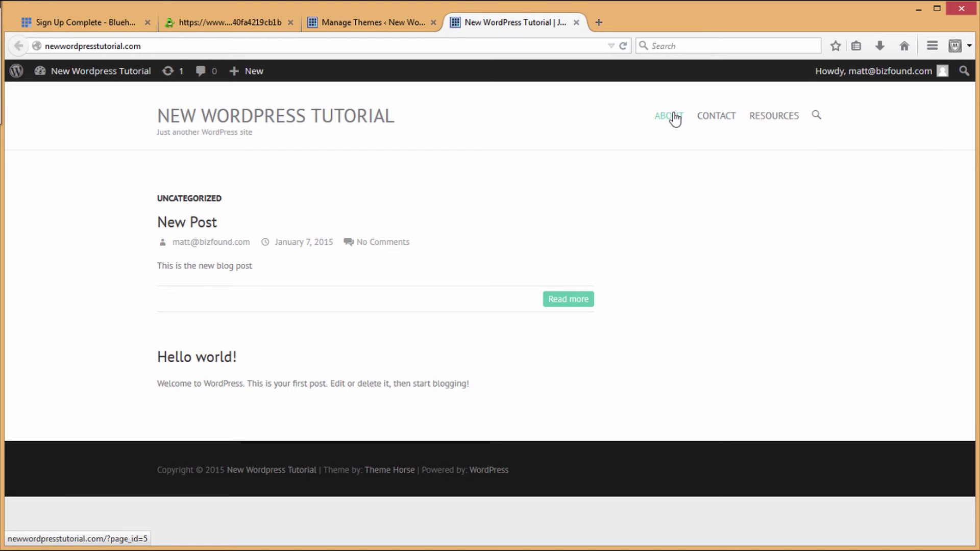
left_click(711, 121)
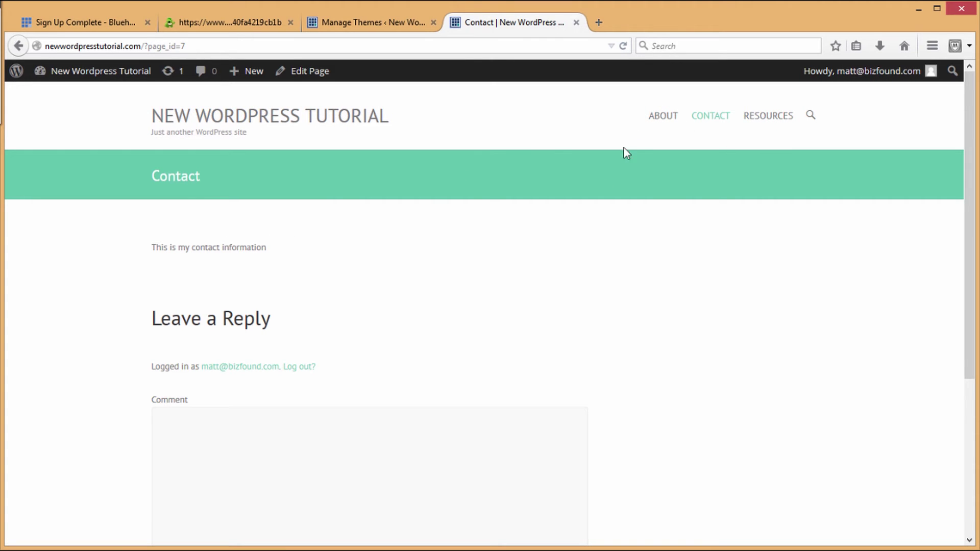
left_click(652, 119)
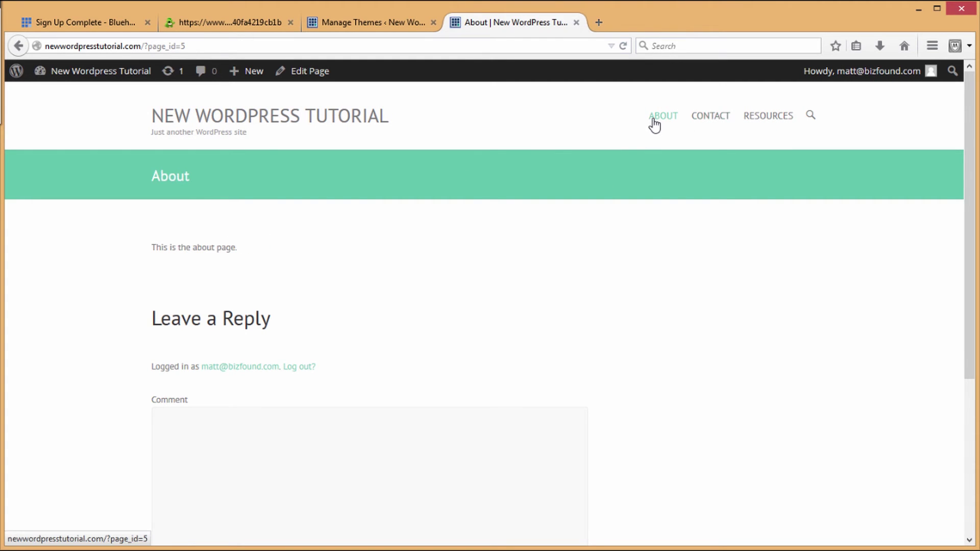
left_click(780, 125)
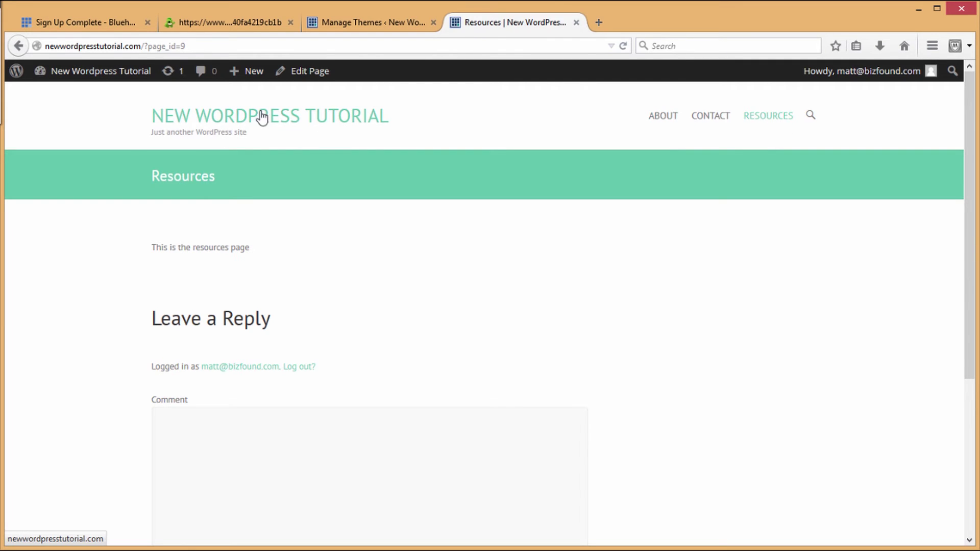
left_click(226, 119)
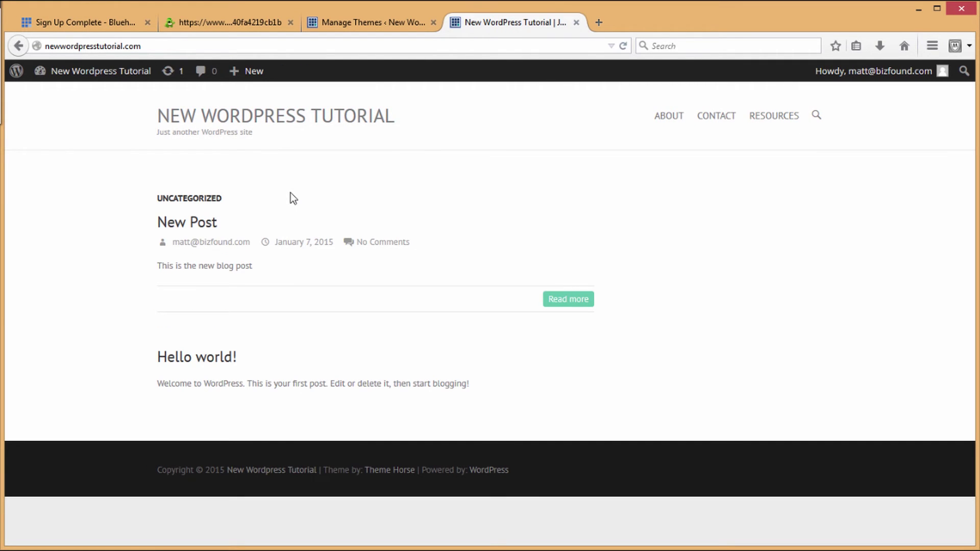
Step: Set the Interface theme's site layout to Narrow Layout, save the change and check it on the reloaded live site
left_click(402, 20)
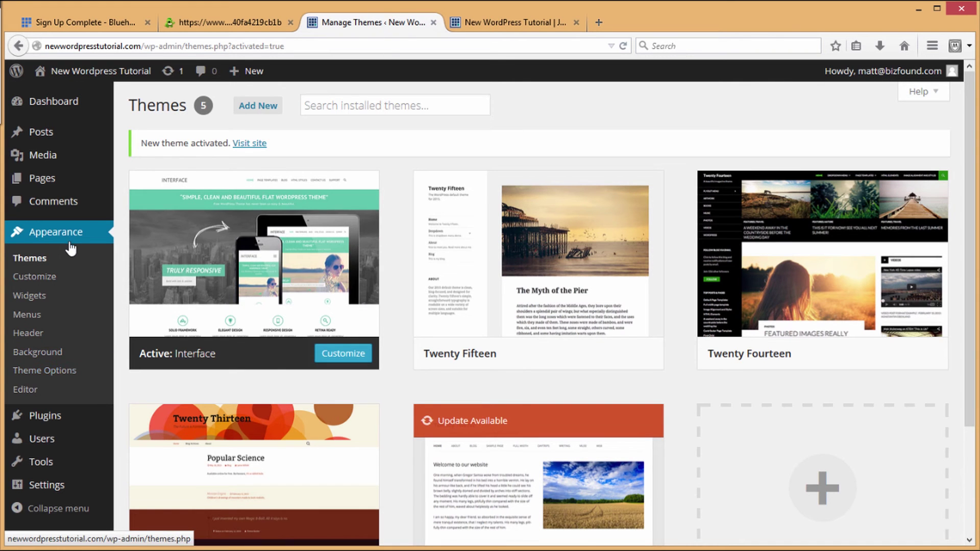
left_click(48, 377)
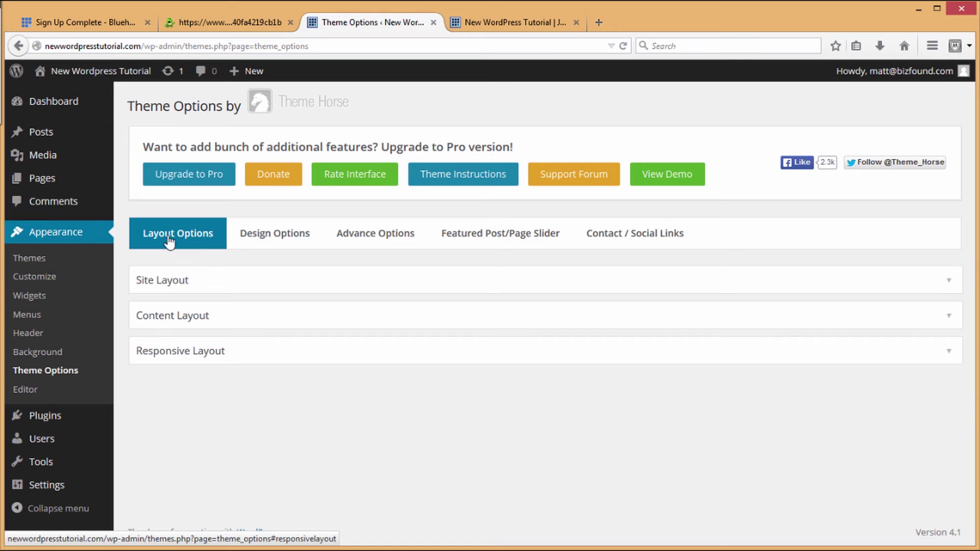
left_click(164, 286)
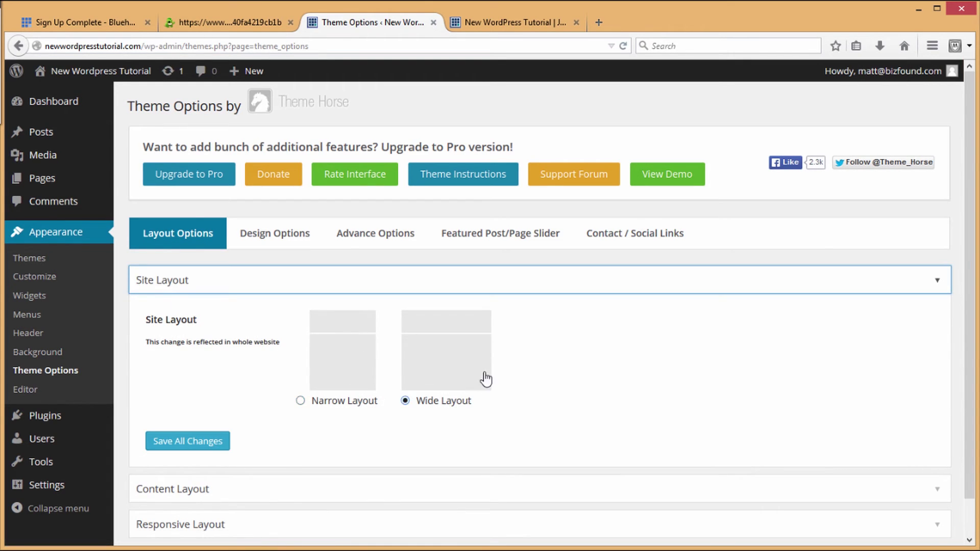
left_click(535, 22)
left_click(300, 401)
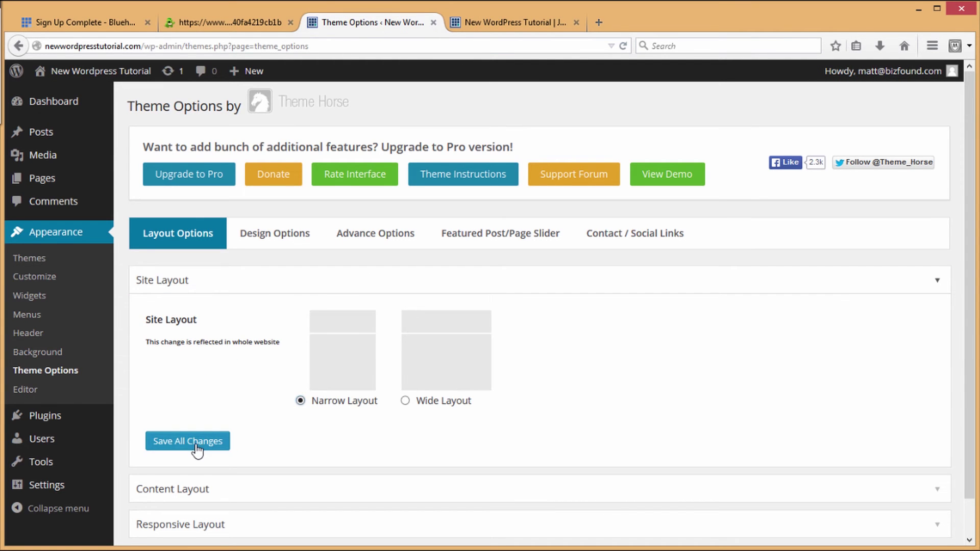
left_click(154, 441)
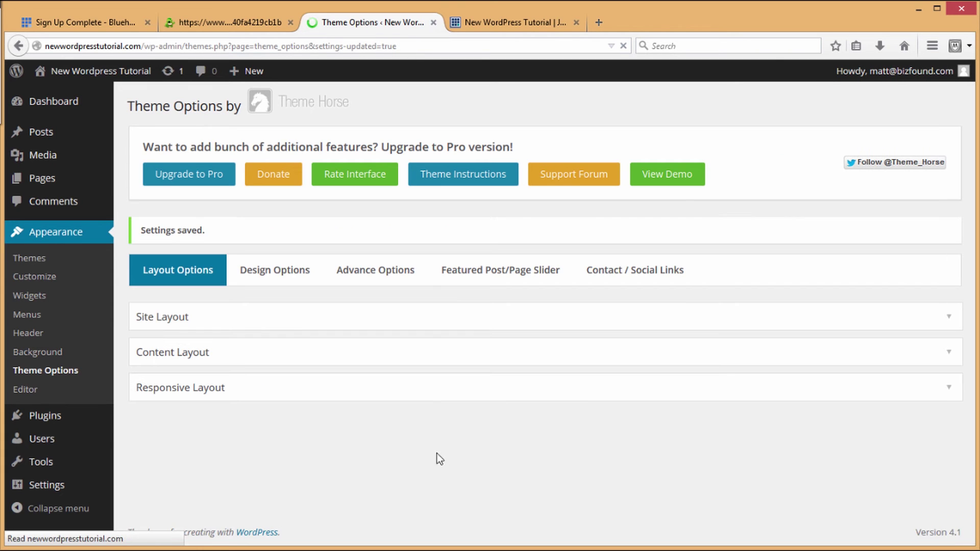
left_click(546, 28)
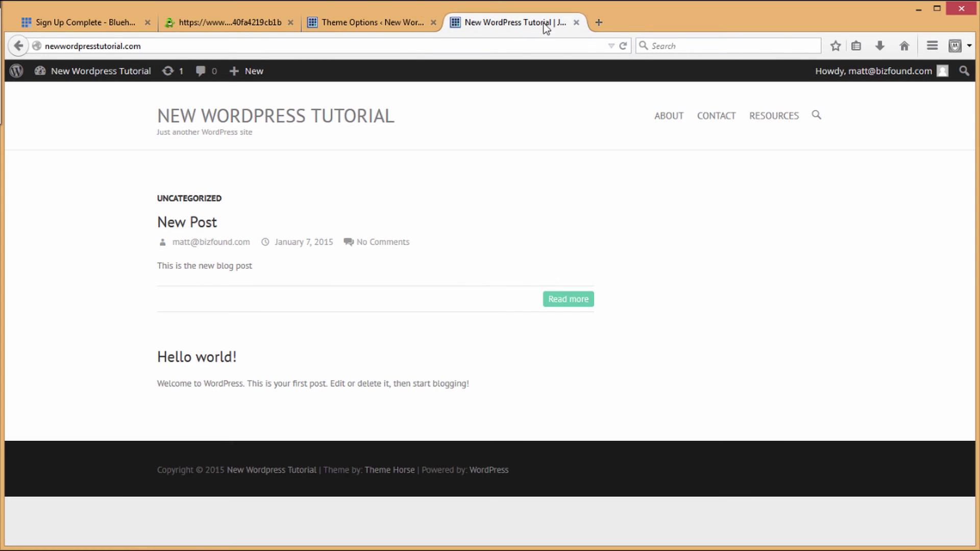
left_click(621, 46)
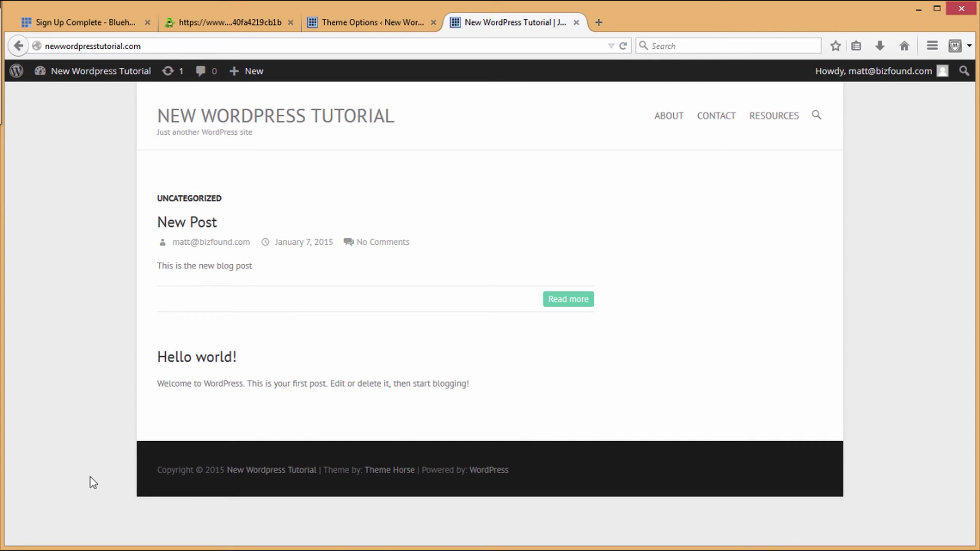
Step: Examine the Content Layout and Responsive Layout settings in the theme options
left_click(393, 24)
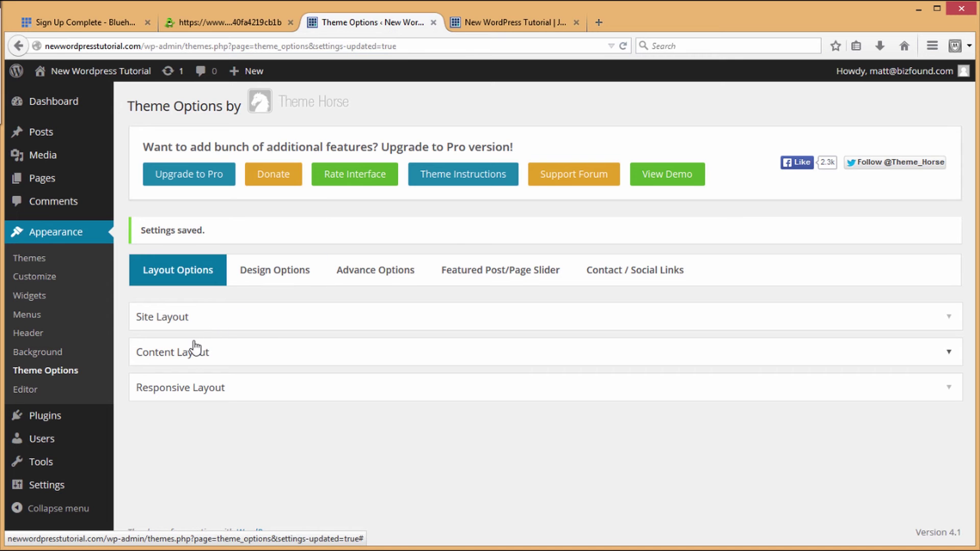
left_click(175, 360)
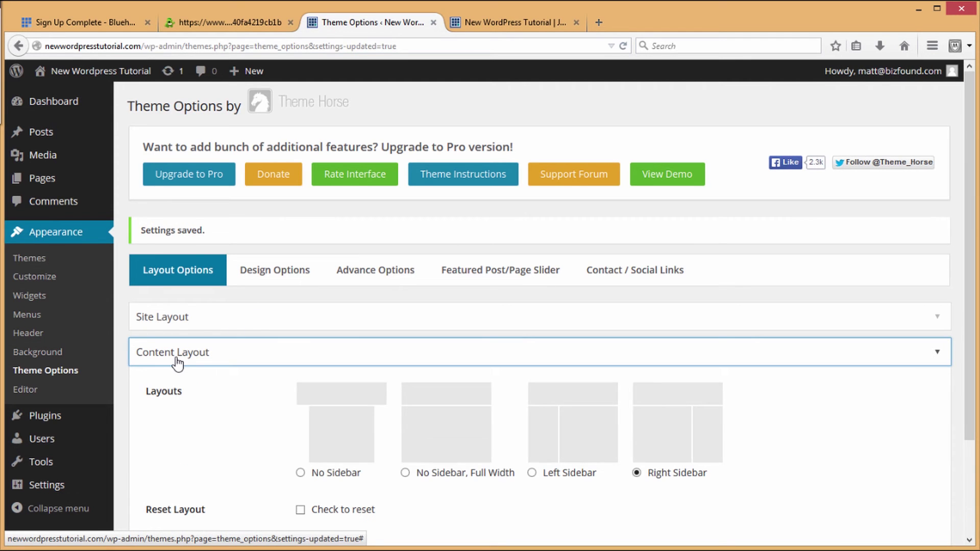
scroll(380, 413, "down", 2)
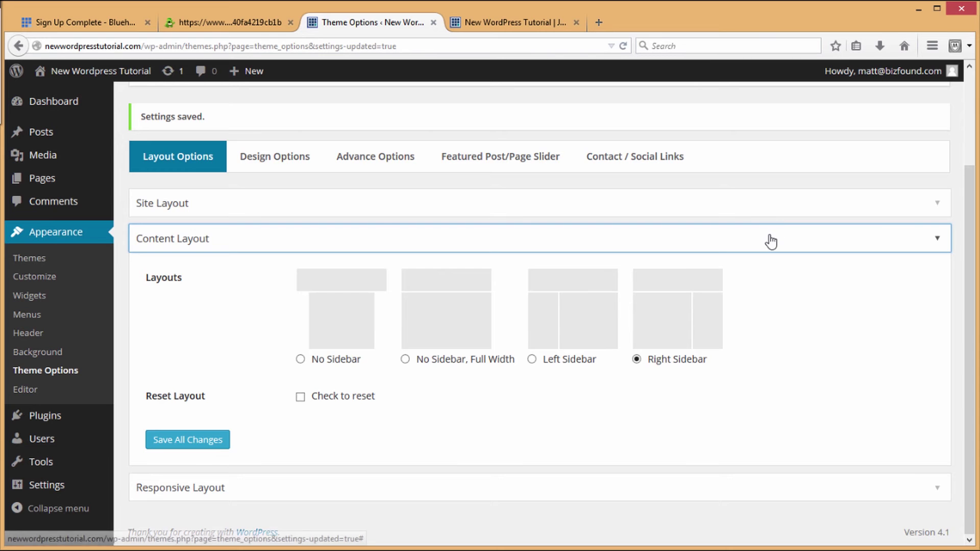
left_click(766, 238)
left_click(269, 392)
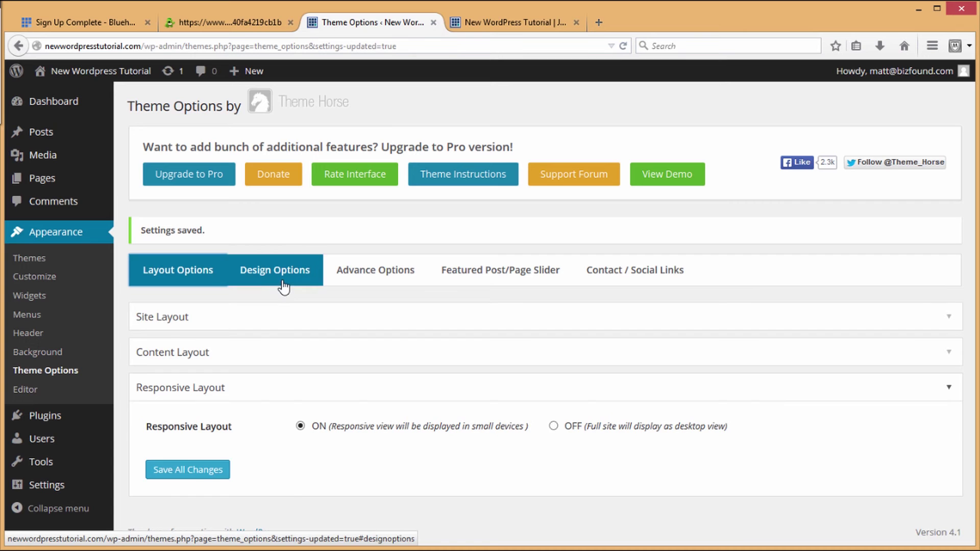
Step: Upload onlinebusinesstechcompact_400.png from the logo folder and insert it as the header logo in the Custom Header design options
left_click(283, 282)
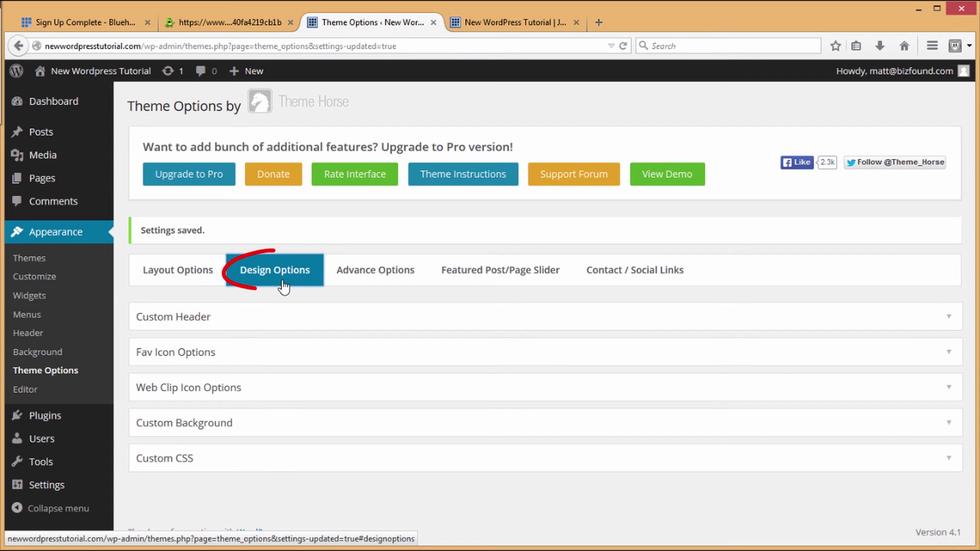
left_click(255, 321)
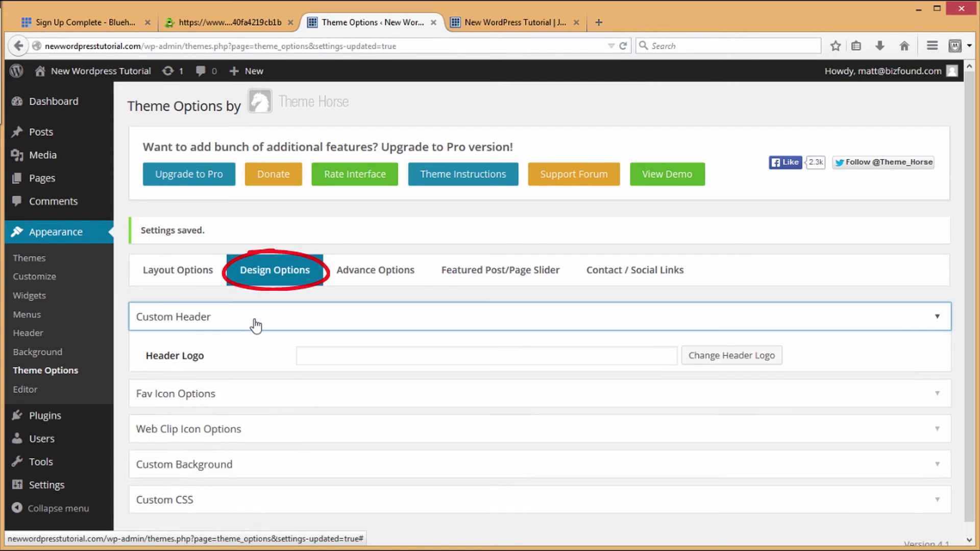
scroll(335, 359, "down", 3)
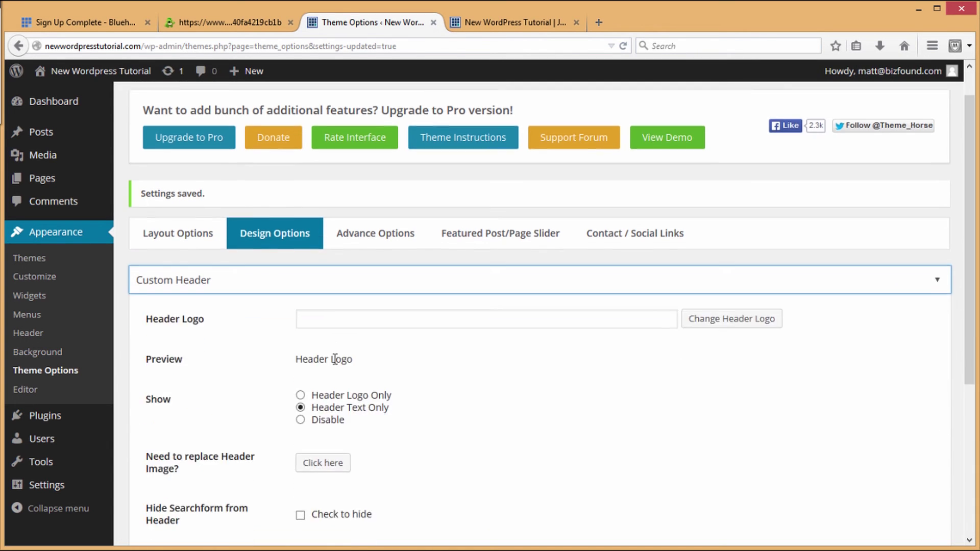
left_click(529, 20)
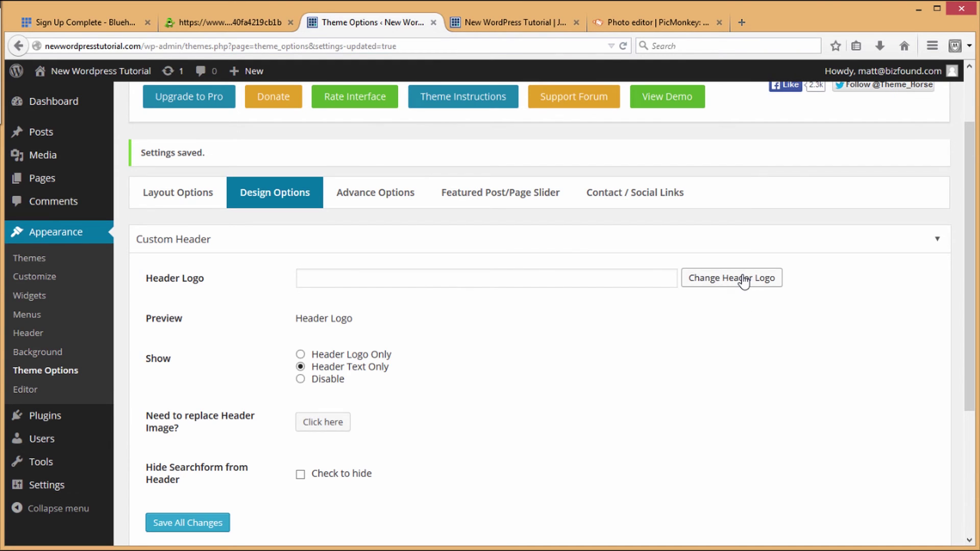
left_click(744, 279)
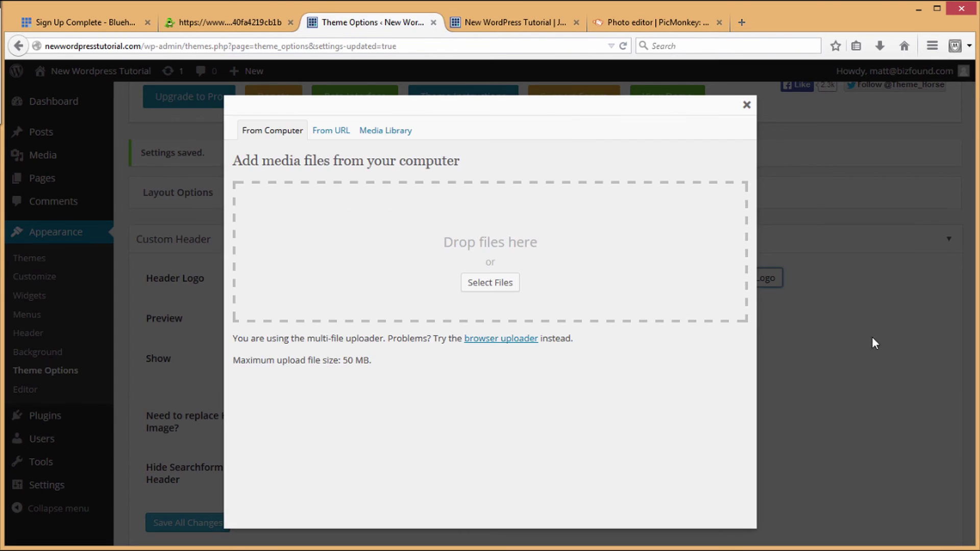
left_click(507, 290)
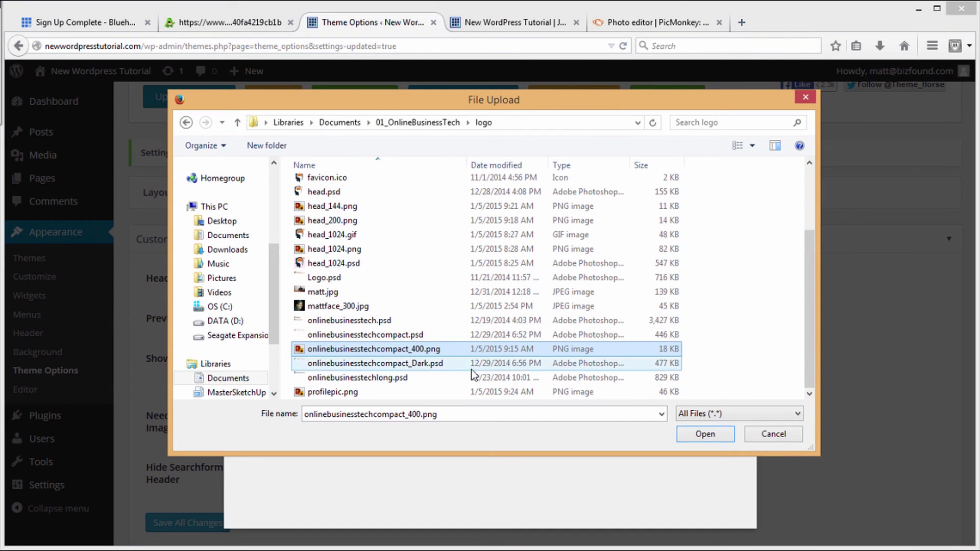
left_click(694, 435)
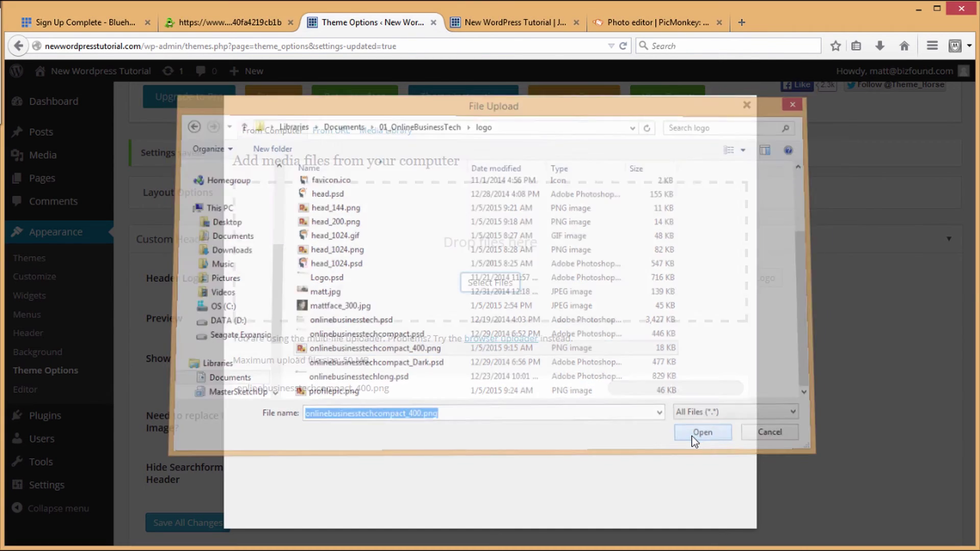
scroll(408, 408, "down", 6)
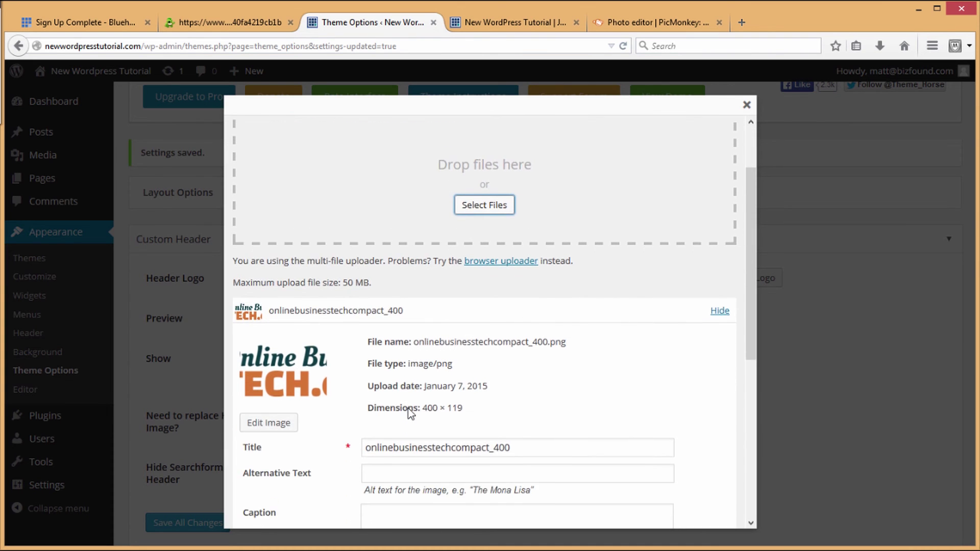
scroll(482, 406, "down", 2)
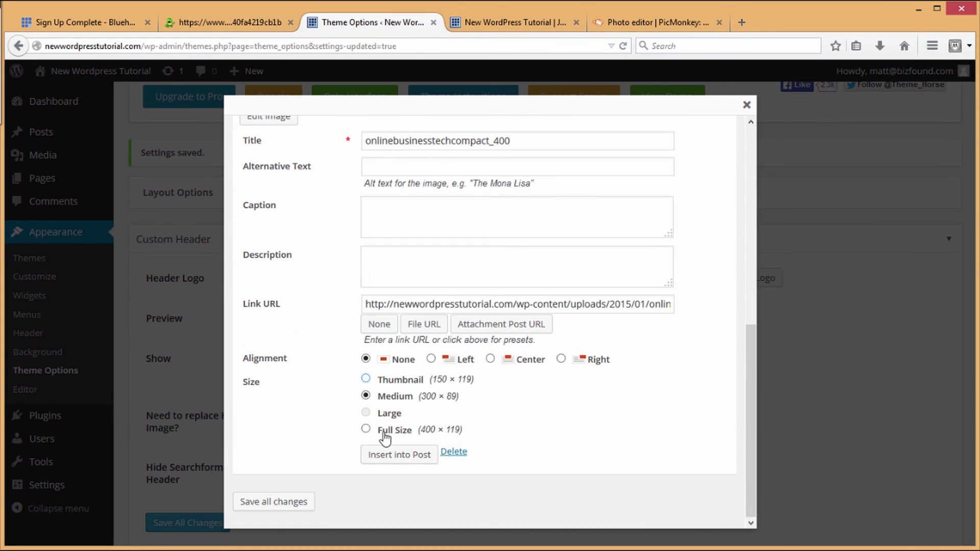
left_click(398, 455)
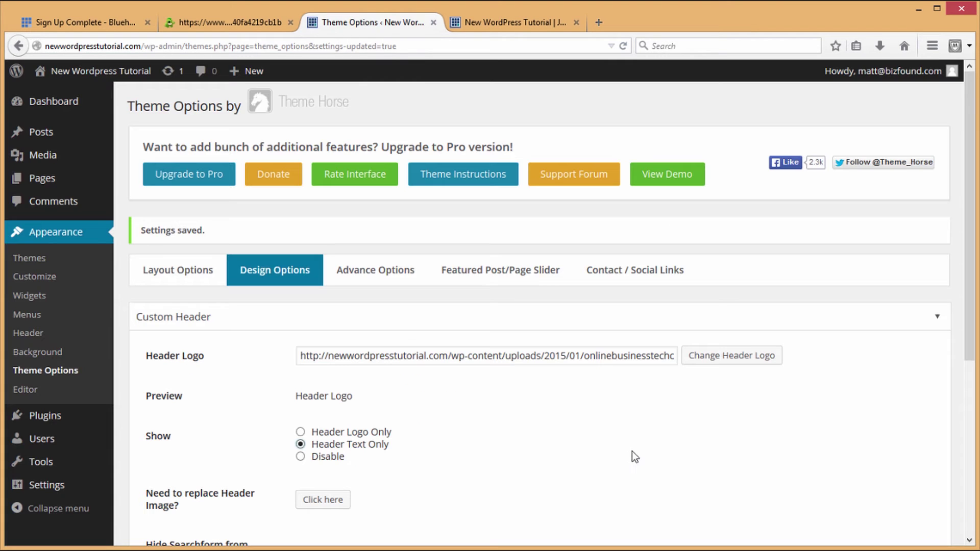
Step: Set the custom header to show Header Logo Only, save the changes and check the header on the live site
left_click(301, 434)
scroll(470, 477, "down", 3)
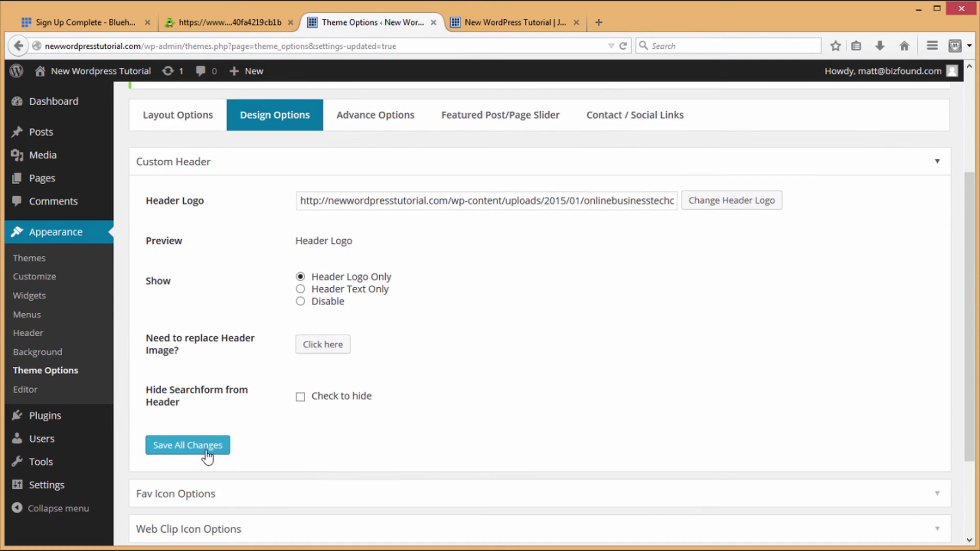
left_click(206, 449)
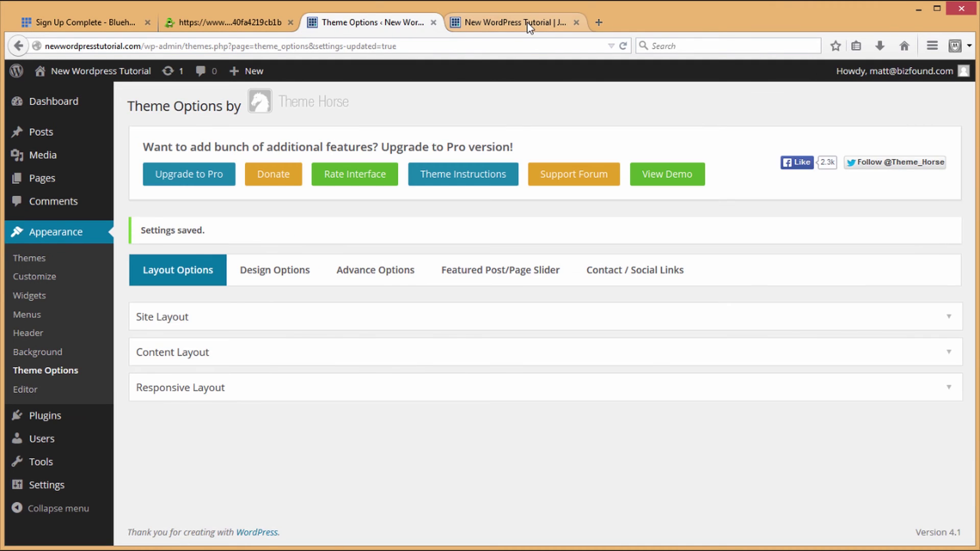
left_click(528, 22)
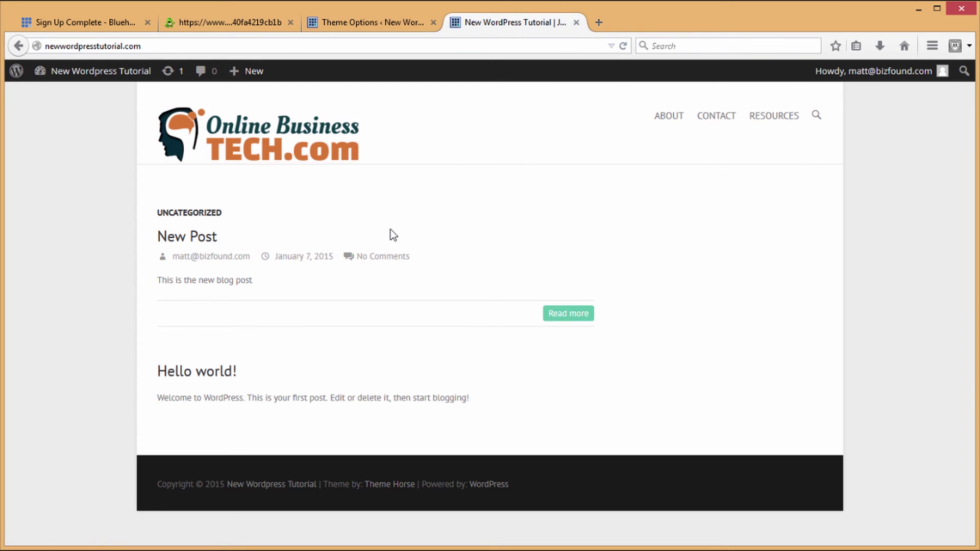
left_click(385, 26)
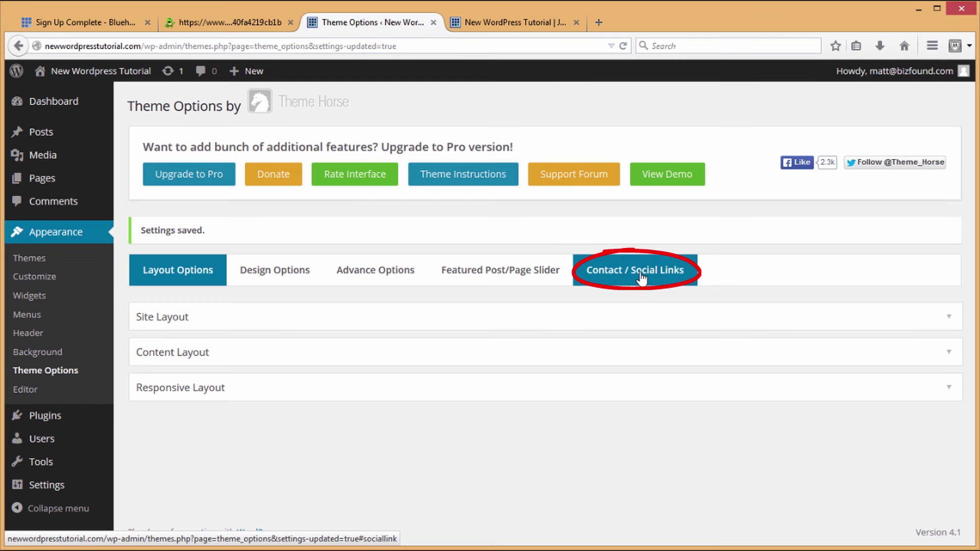
left_click(641, 278)
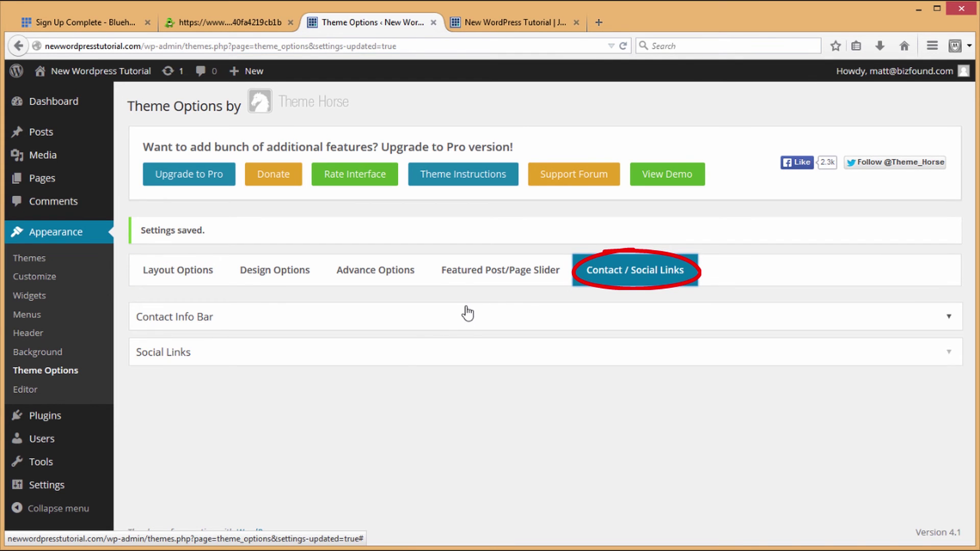
left_click(403, 356)
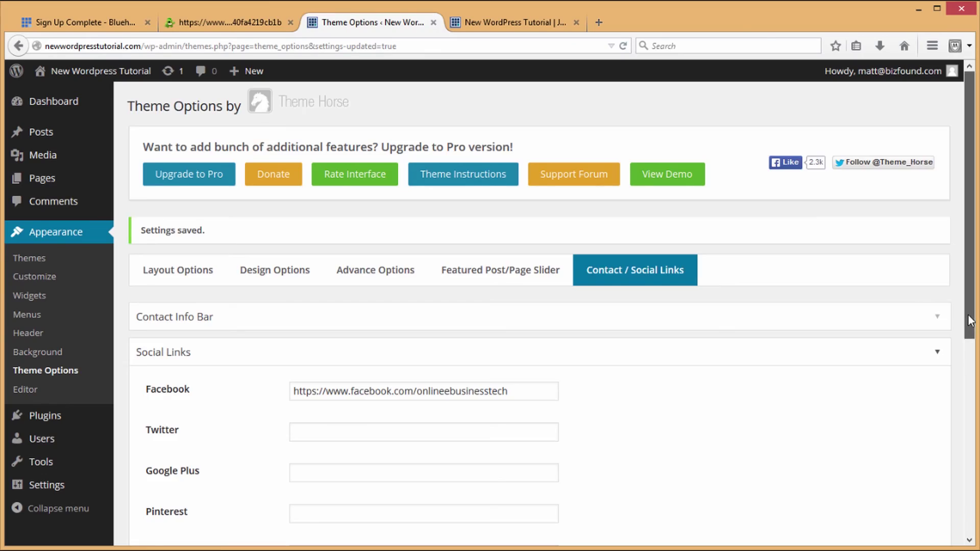
left_click_drag(969, 322, 968, 392)
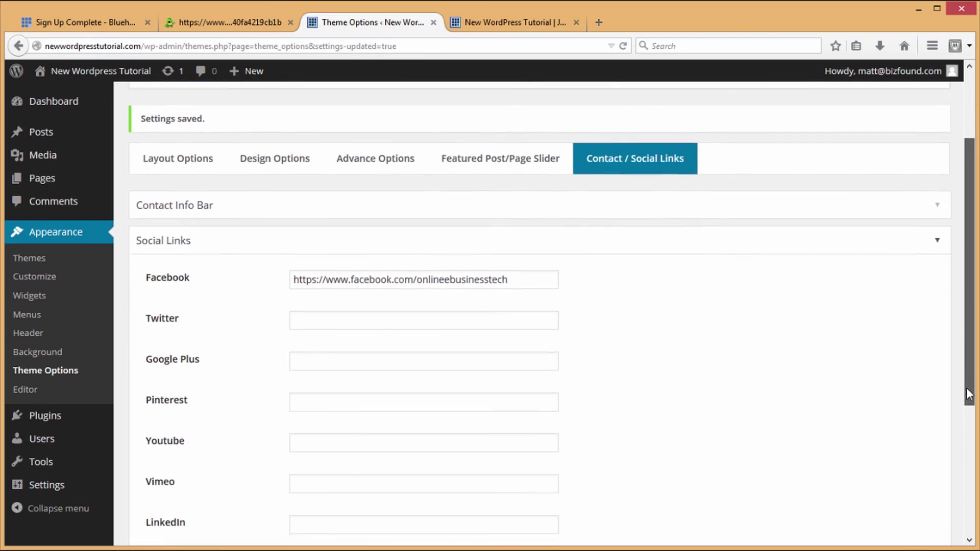
scroll(969, 392, "down", 1)
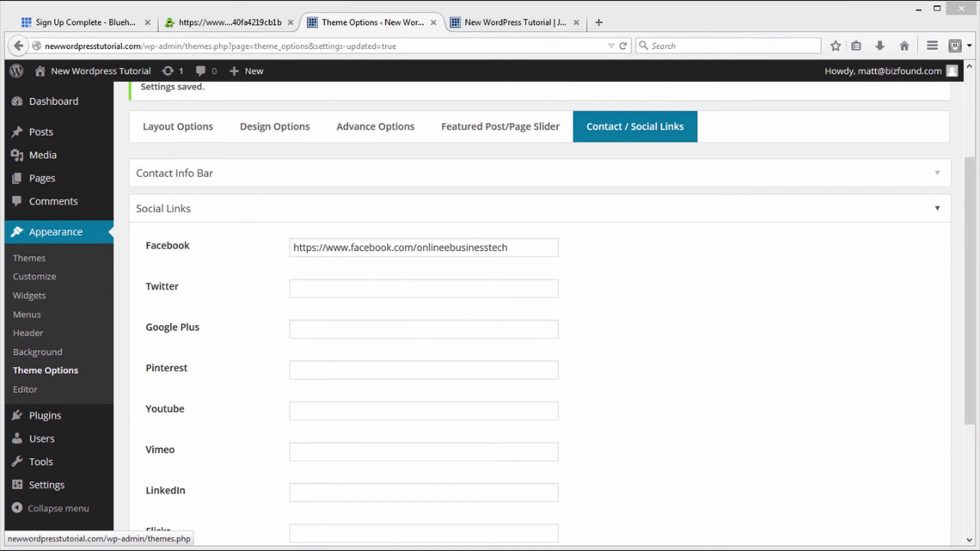
left_click(368, 282)
type("https://twitter.com/MattOBTech")
Step: Paste the YouTube channel address into the social links and save all theme changes
right_click(351, 413)
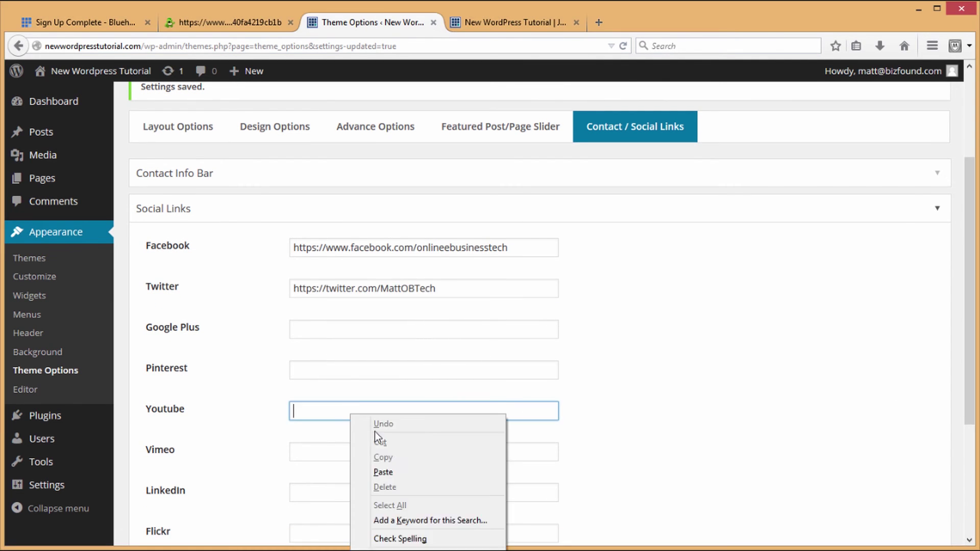
left_click(396, 473)
scroll(663, 329, "down", 6)
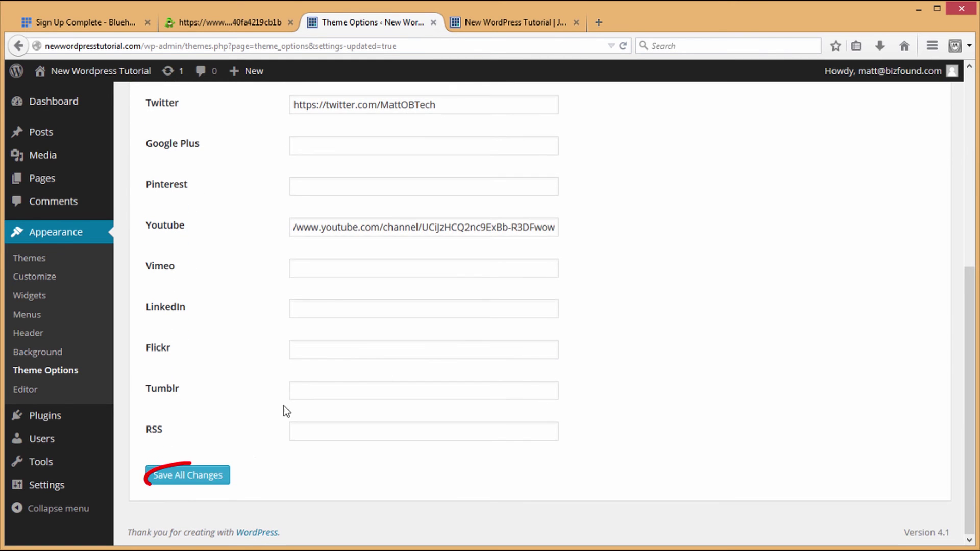
left_click(184, 480)
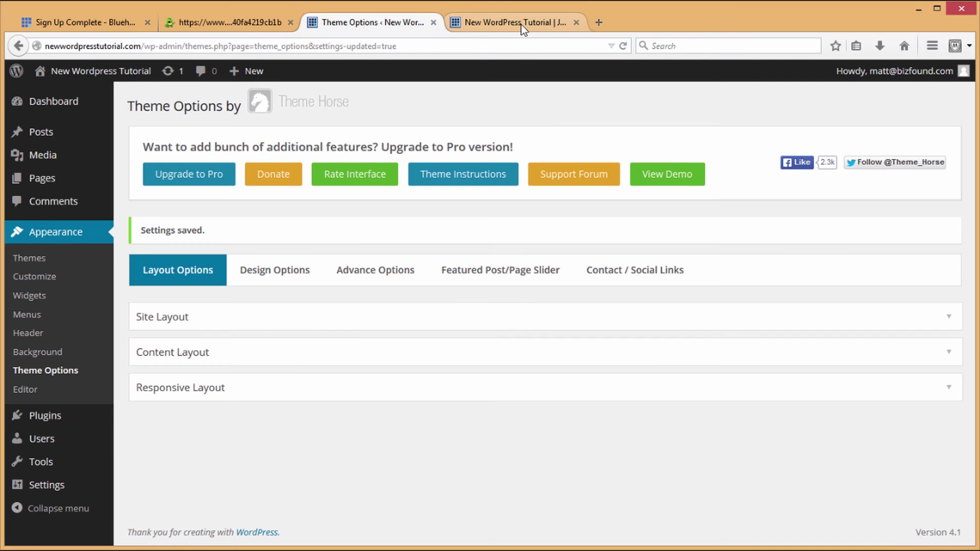
Step: Reload the live site, check the social icons in its header and open the Facebook link
left_click(506, 24)
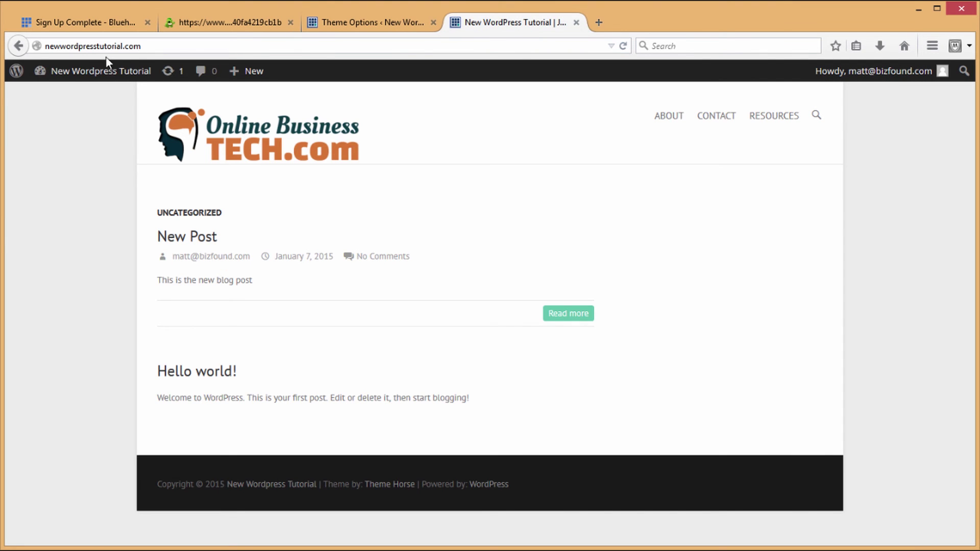
left_click(624, 45)
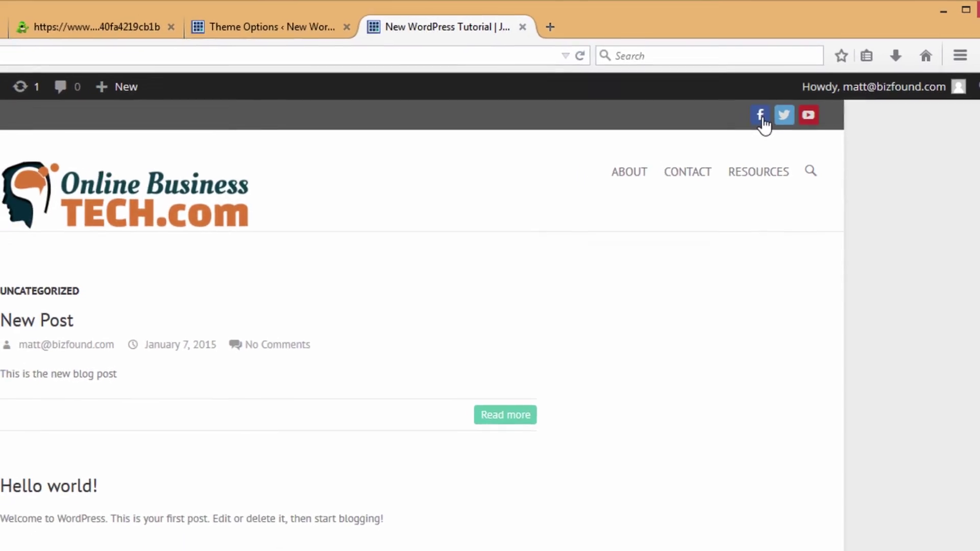
left_click(761, 114)
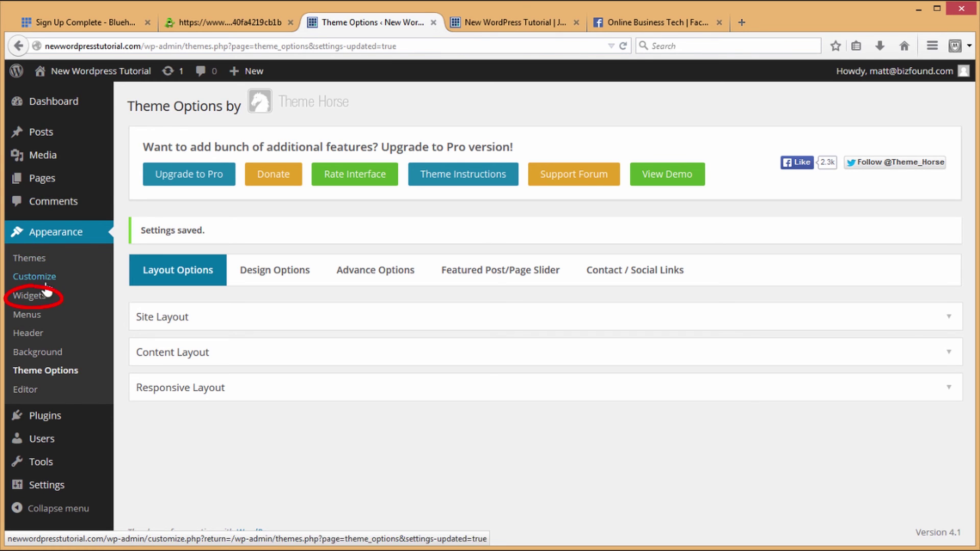
Step: Examine the available widgets and sidebar areas in the Widgets settings, and look at the sidebar space on the live site
left_click(32, 299)
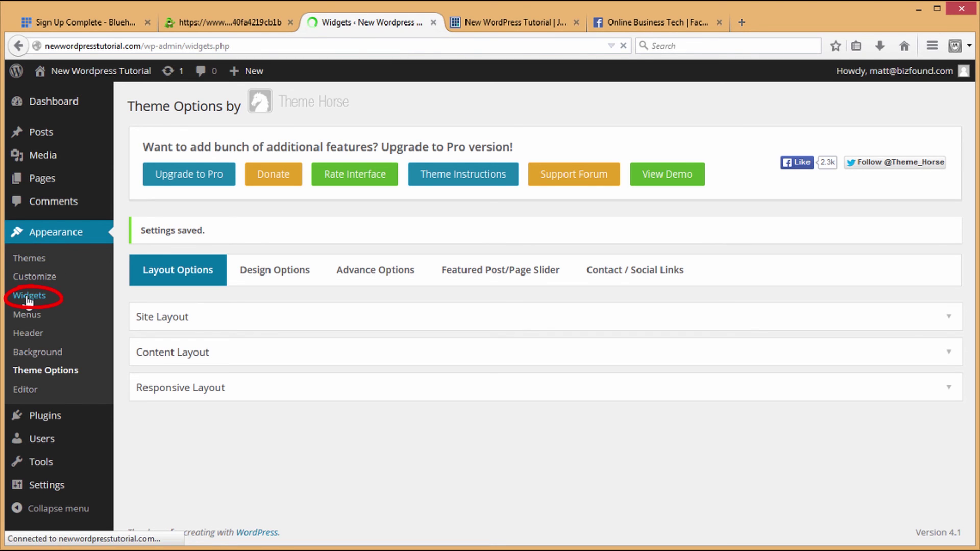
scroll(397, 243, "down", 3)
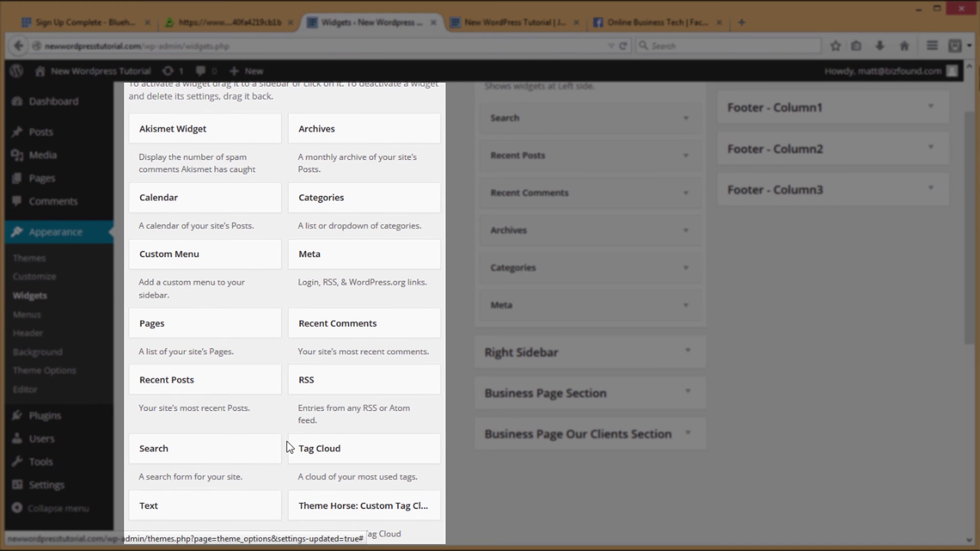
scroll(322, 457, "up", 3)
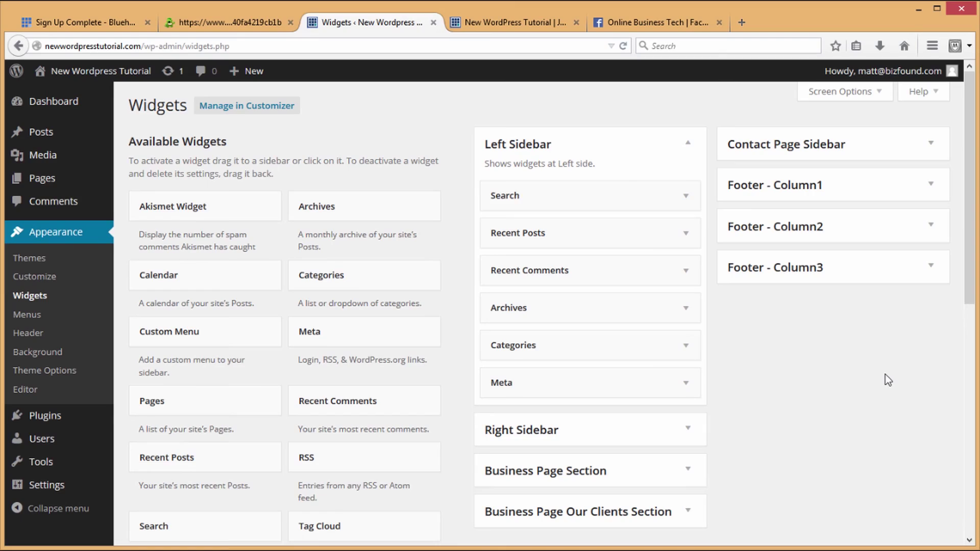
scroll(887, 378, "down", 6)
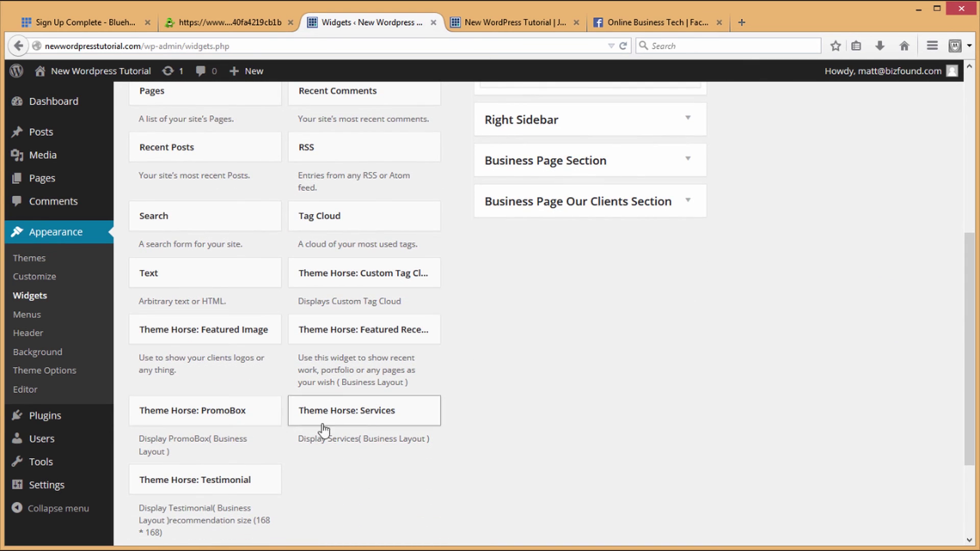
scroll(783, 453, "up", 6)
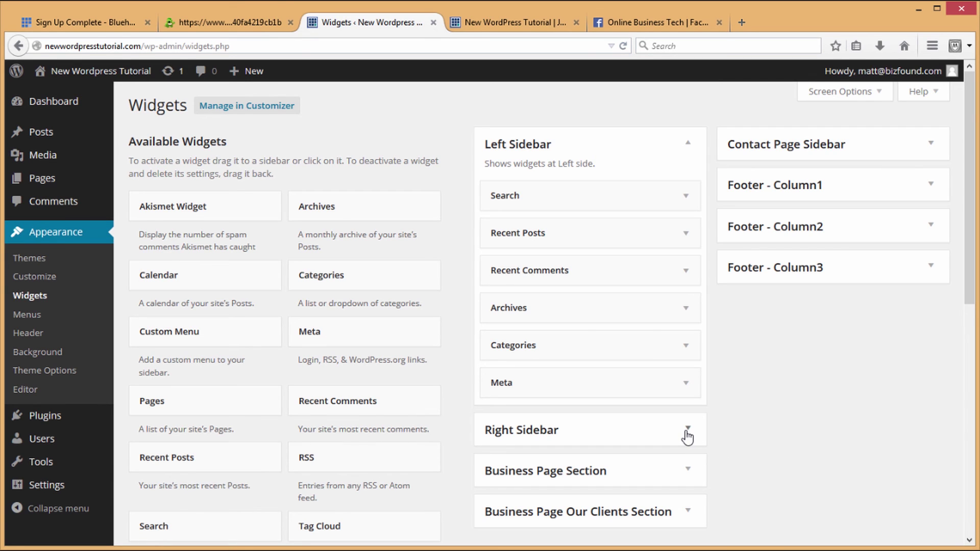
left_click(545, 28)
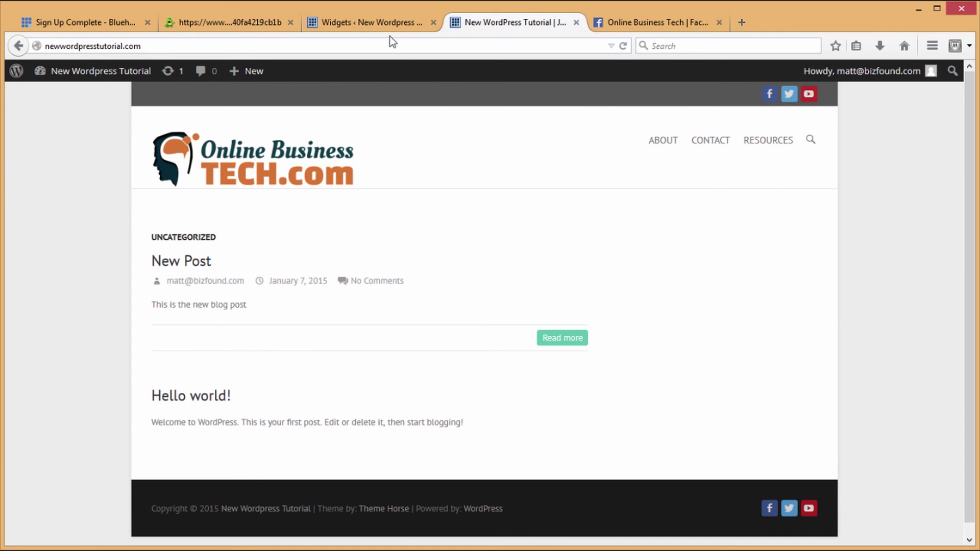
left_click(387, 23)
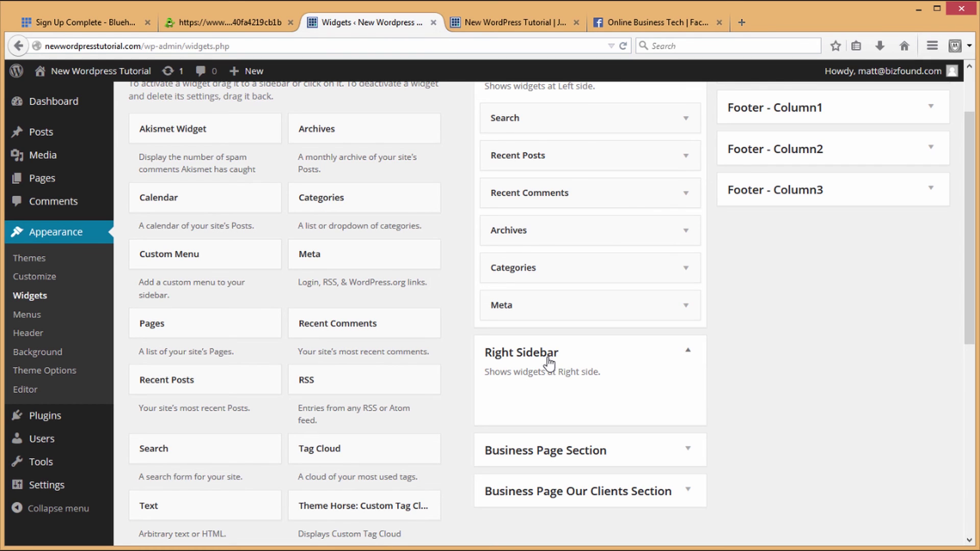
Step: Add a Search widget to the Right Sidebar and place a Text widget below it
left_click_drag(156, 456, 580, 403)
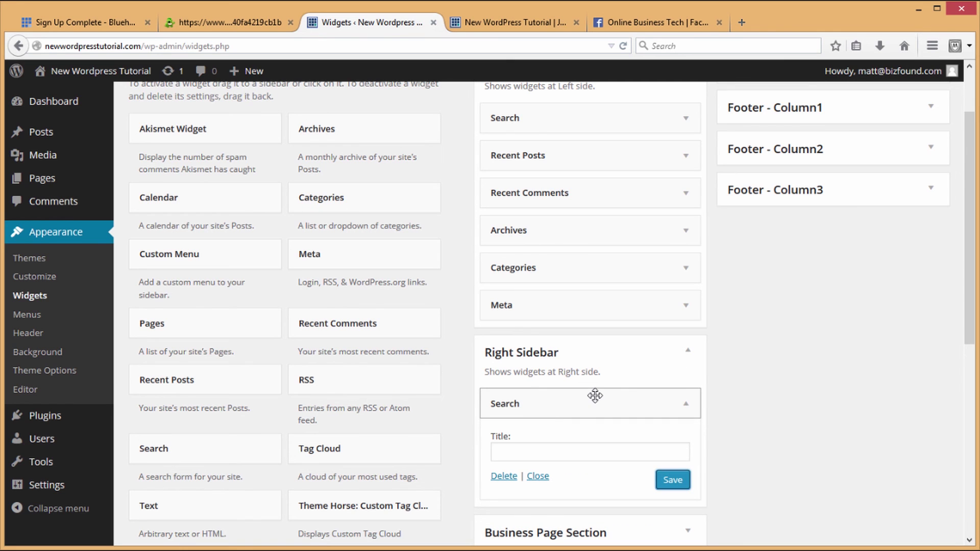
left_click_drag(148, 516, 549, 503)
scroll(552, 490, "down", 5)
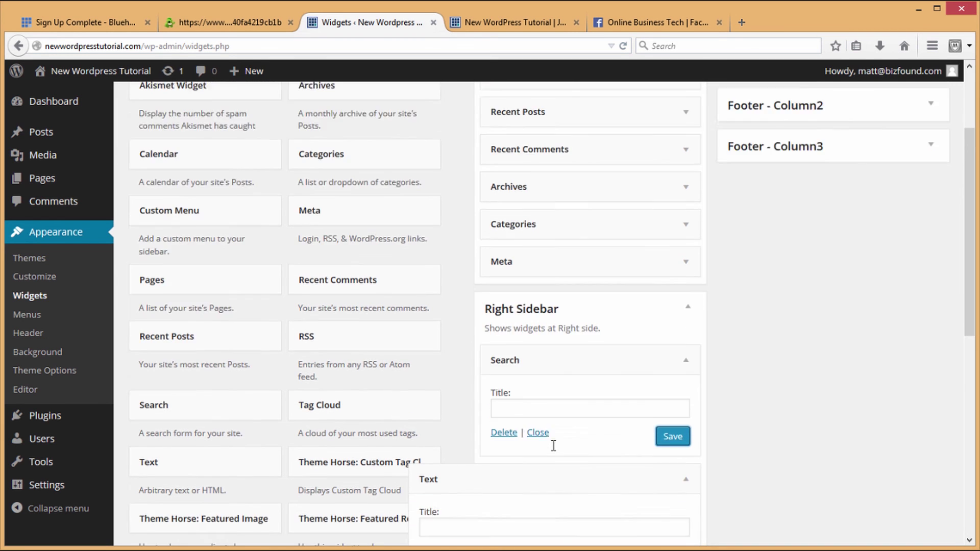
Step: Title the Text widget About Me, enter a one-sentence self-introduction, save it and check the reloaded live site
left_click(573, 341)
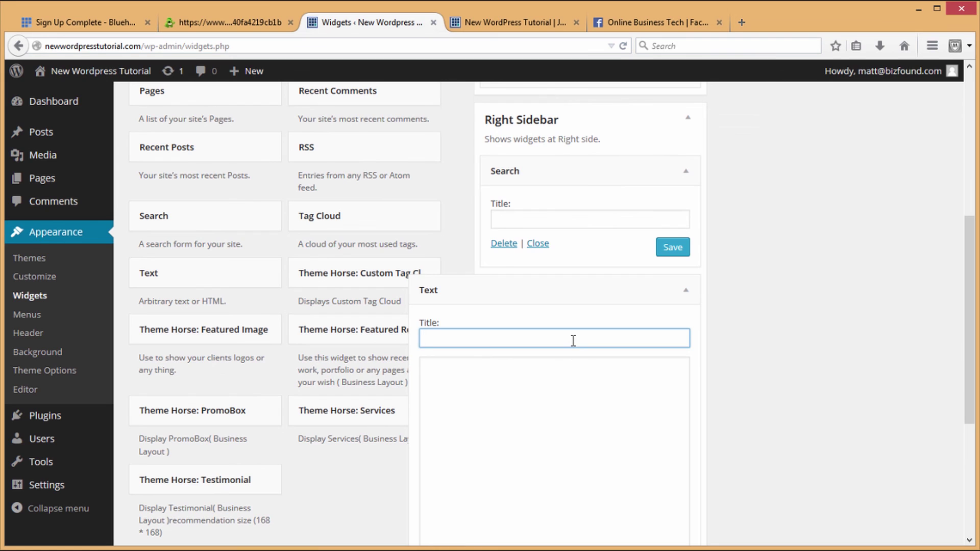
type("About Me")
key("Tab")
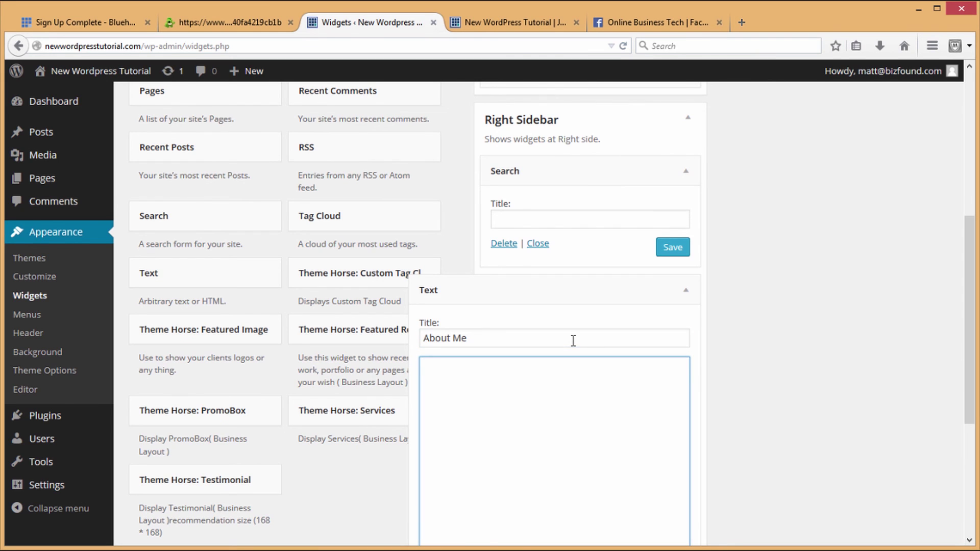
type("Hi, my name is Matt.")
scroll(573, 341, "down", 3)
left_click(673, 472)
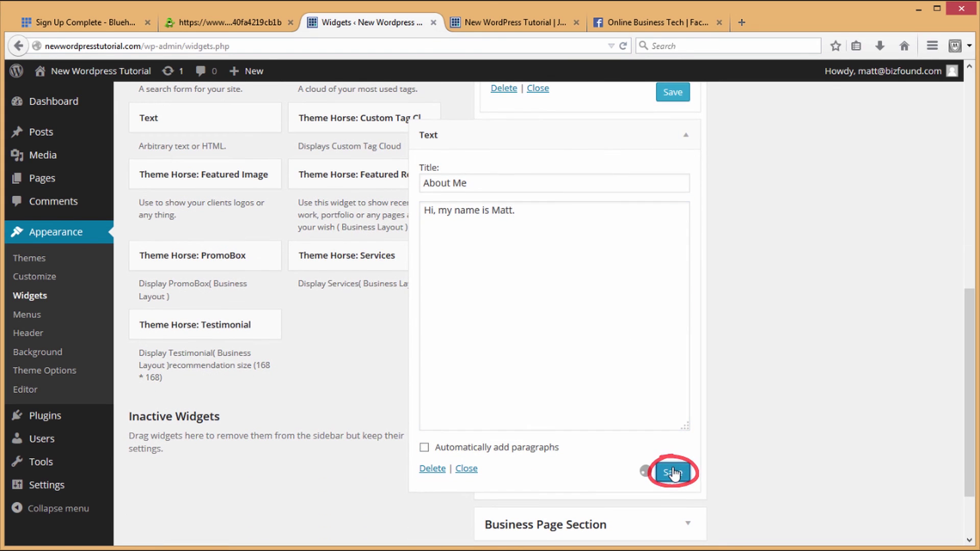
left_click(516, 25)
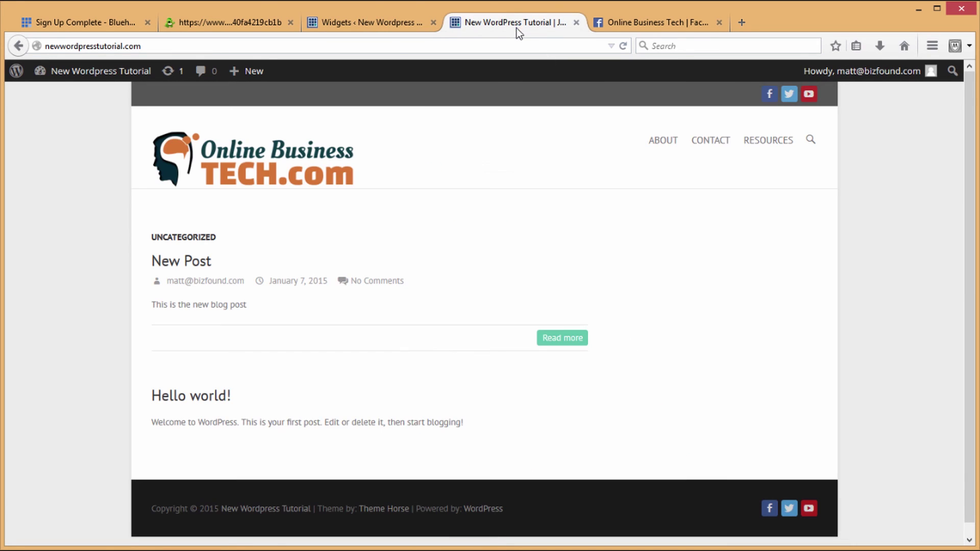
left_click(623, 46)
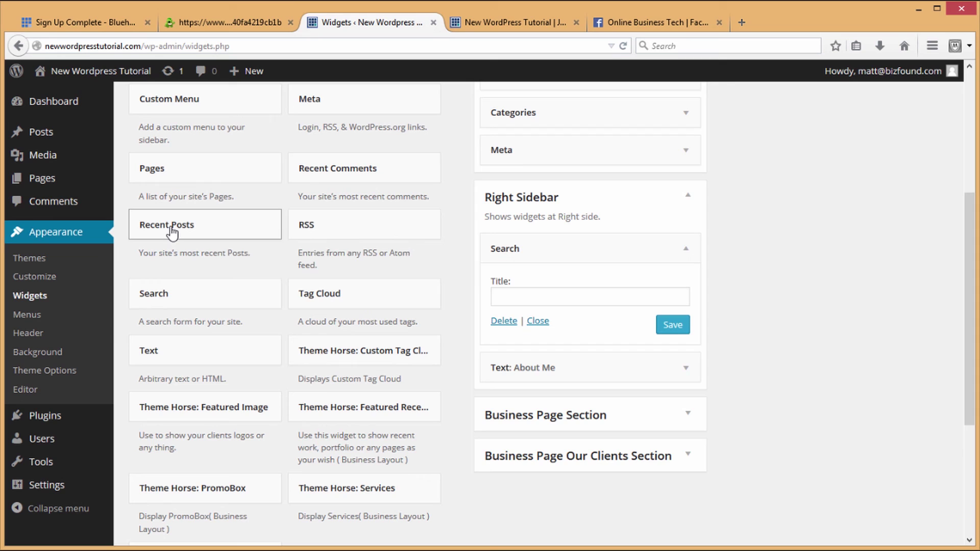
Step: Add a Recent Posts widget below About Me in the Right Sidebar and check the live site
left_click_drag(201, 225, 536, 409)
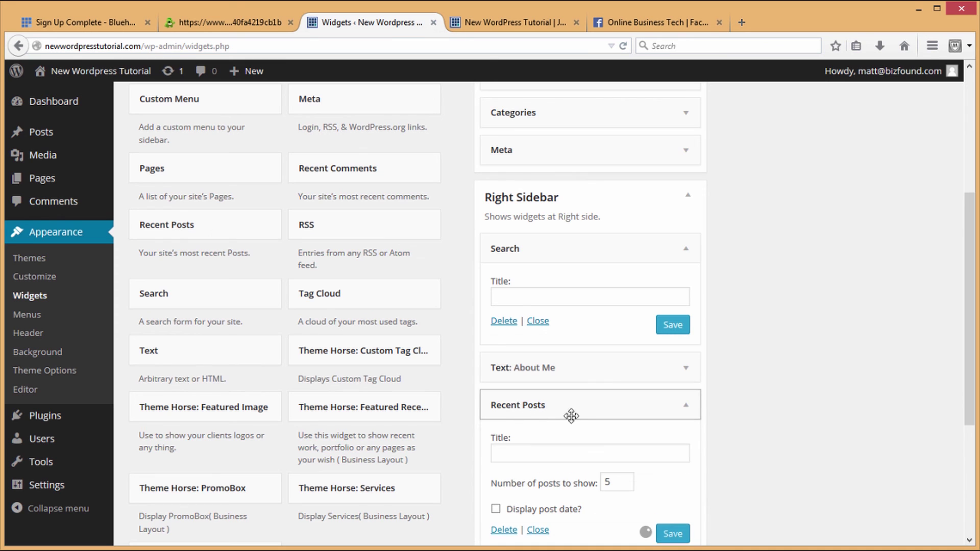
scroll(788, 460, "down", 2)
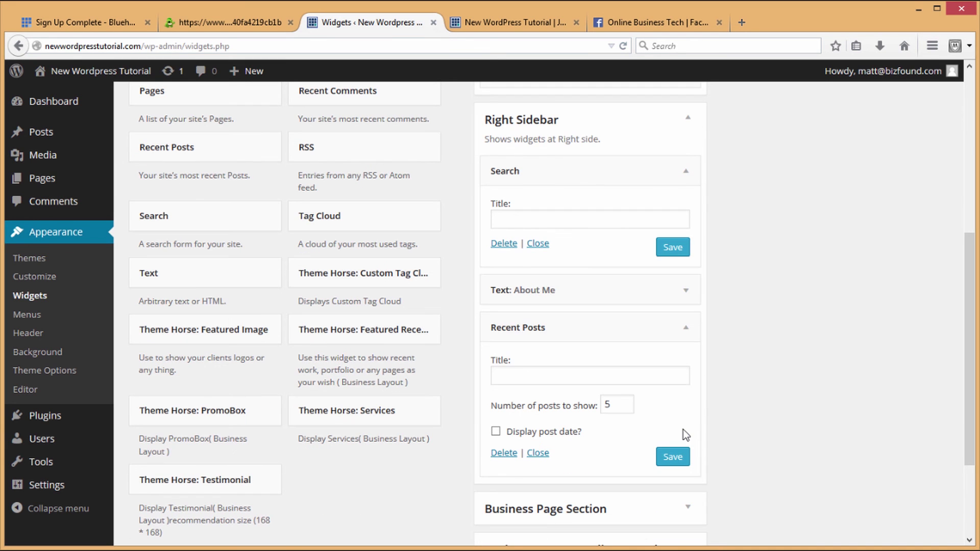
left_click(462, 22)
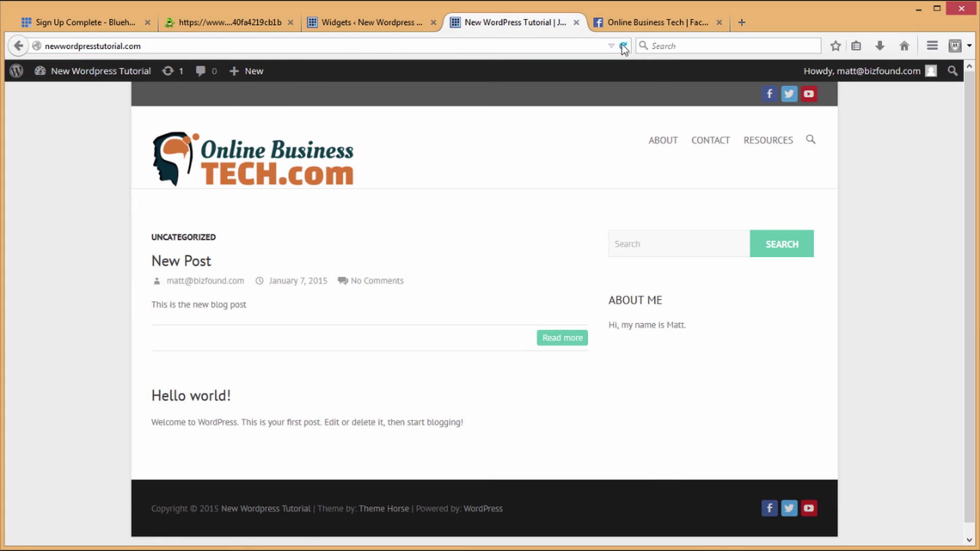